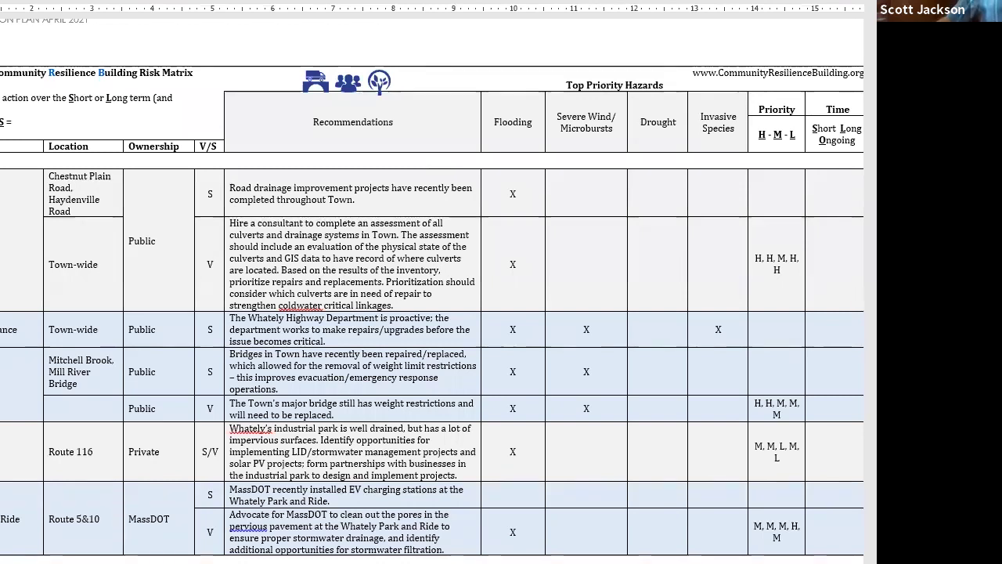
Add a new-line Priority rating of H for the town-wide culvert assessment and M for the weight-restricted major bridge
{"action": "left_click", "coordinate": [788, 270]}
{"action": "key", "text": "Return"}
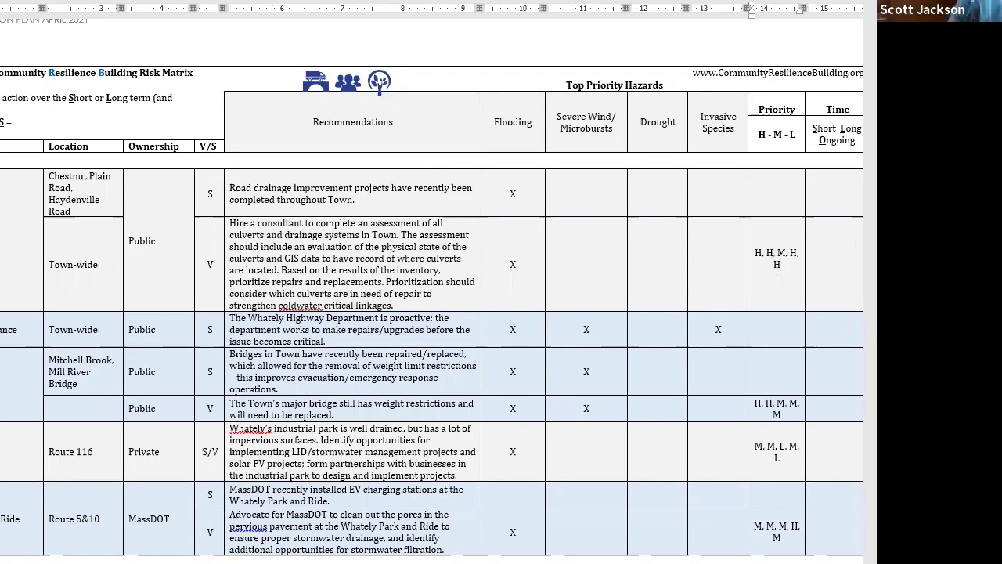
{"action": "type", "text": "H"}
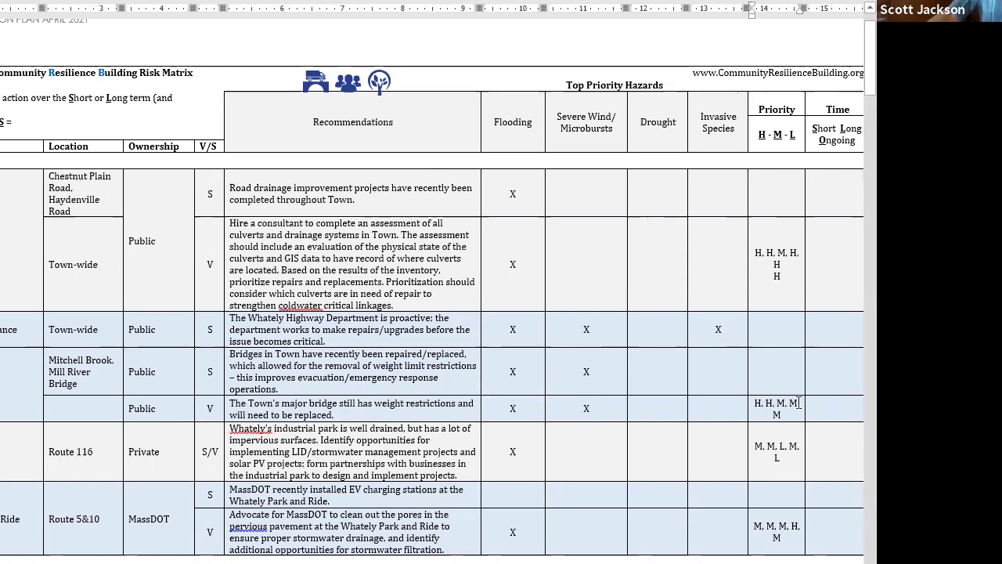
{"action": "scroll", "coordinate": [797, 402], "scroll_direction": "down", "scroll_amount": 2}
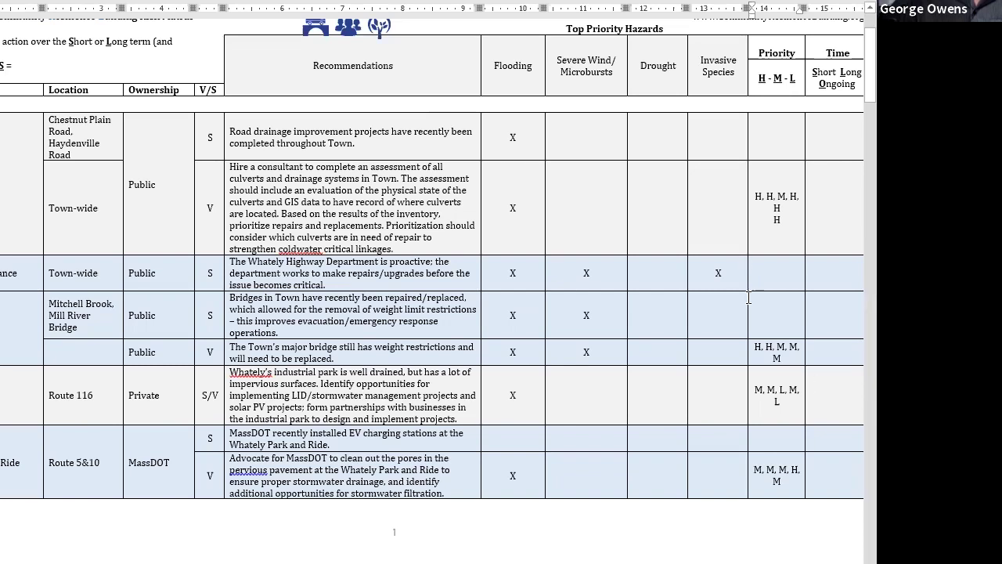
{"action": "left_click", "coordinate": [790, 362]}
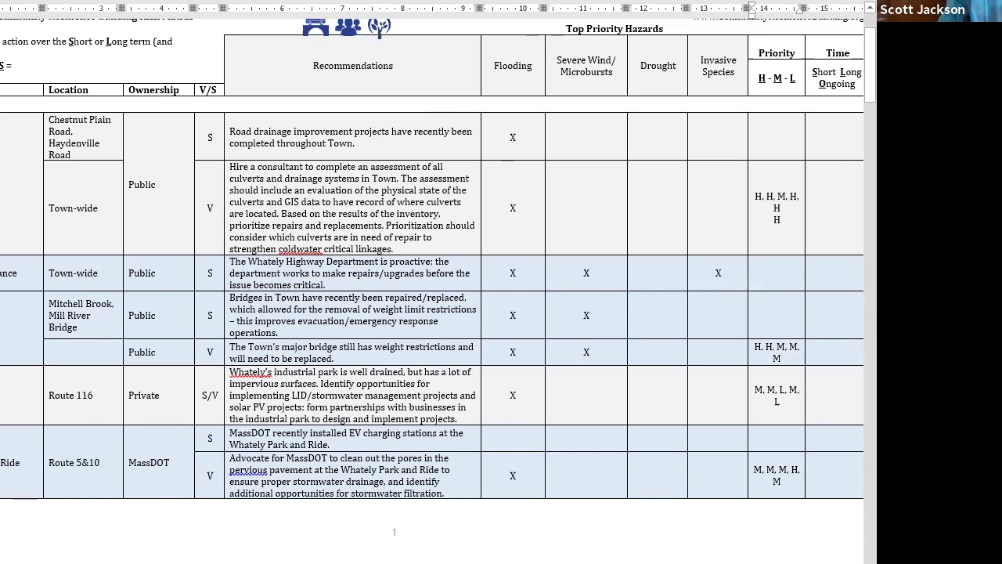
{"action": "key", "text": "Return"}
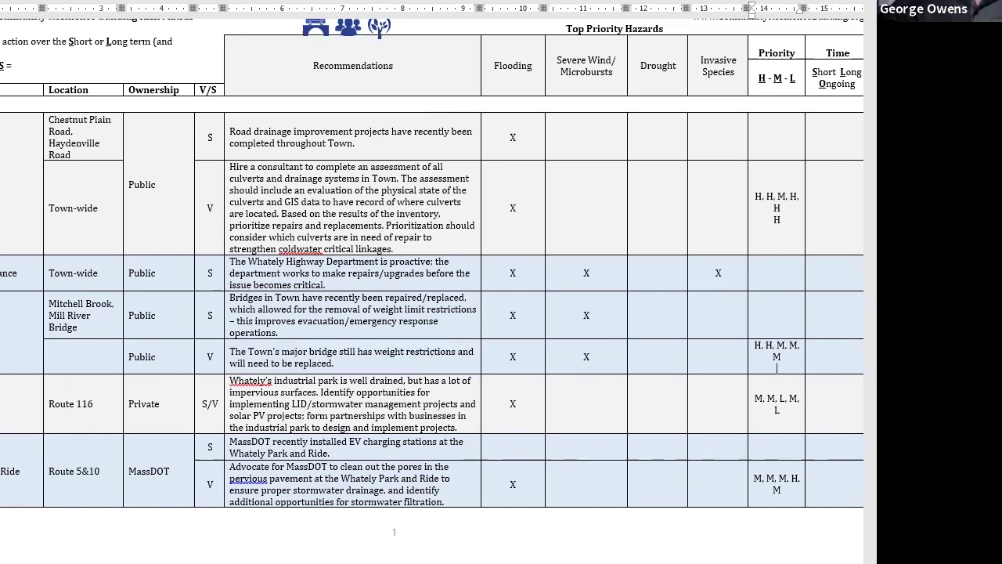
{"action": "type", "text": "M"}
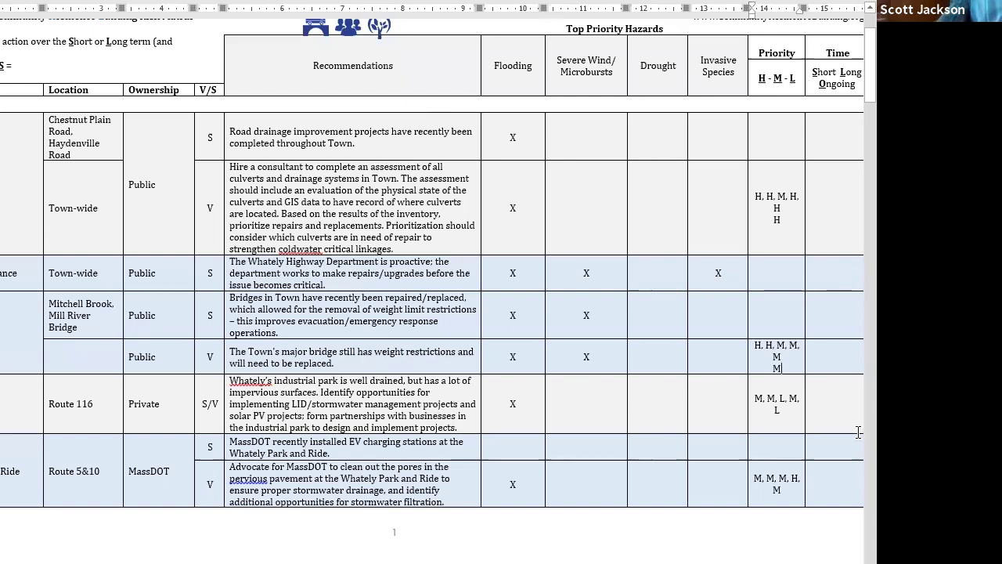
Add a new-line Priority rating of L for the Route 116 industrial park and M for the Park and Ride pavement cleaning
{"action": "left_click", "coordinate": [792, 409]}
{"action": "scroll", "coordinate": [792, 413], "scroll_direction": "down", "scroll_amount": 1}
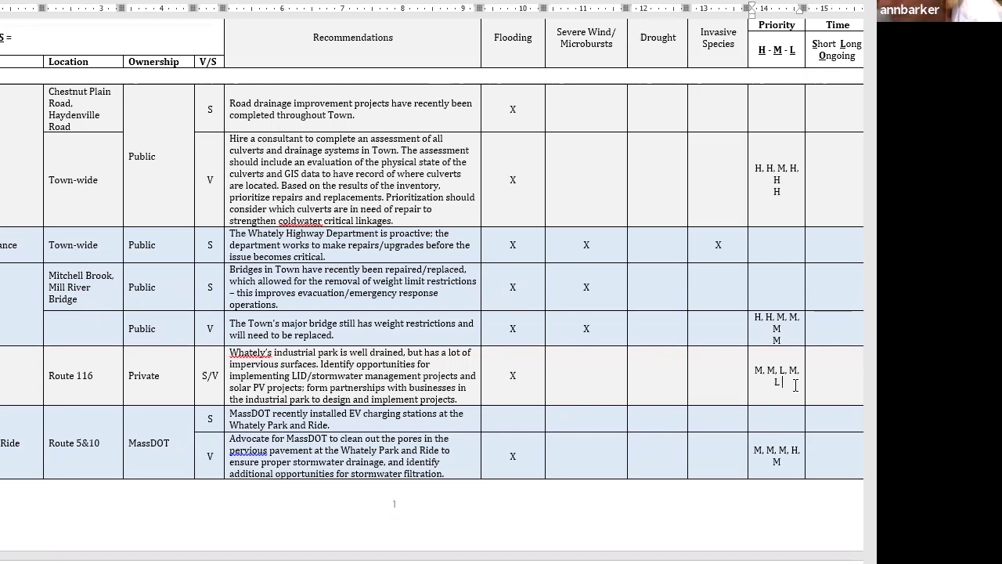
{"action": "key", "text": "Return"}
{"action": "type", "text": "l"}
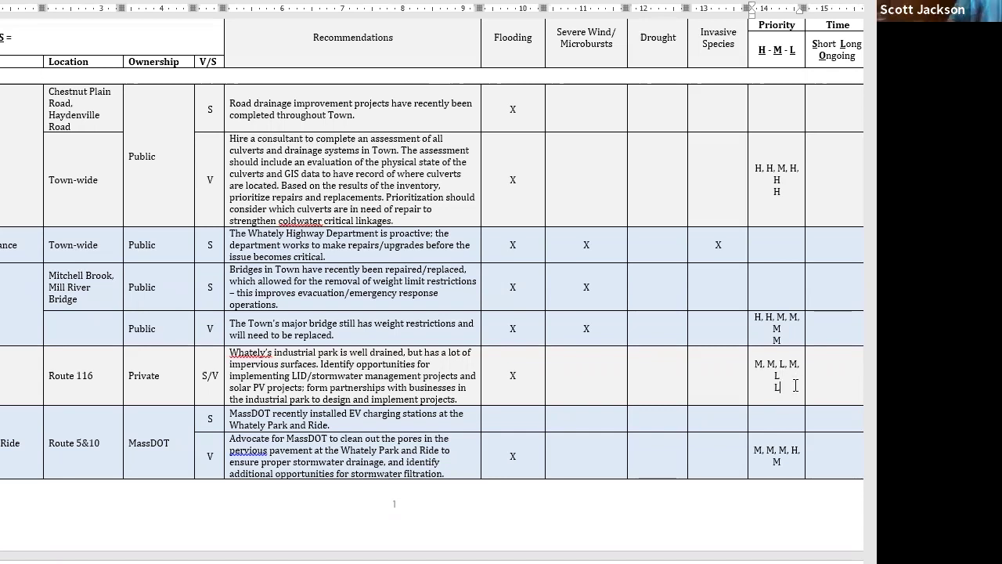
{"action": "left_click", "coordinate": [793, 463]}
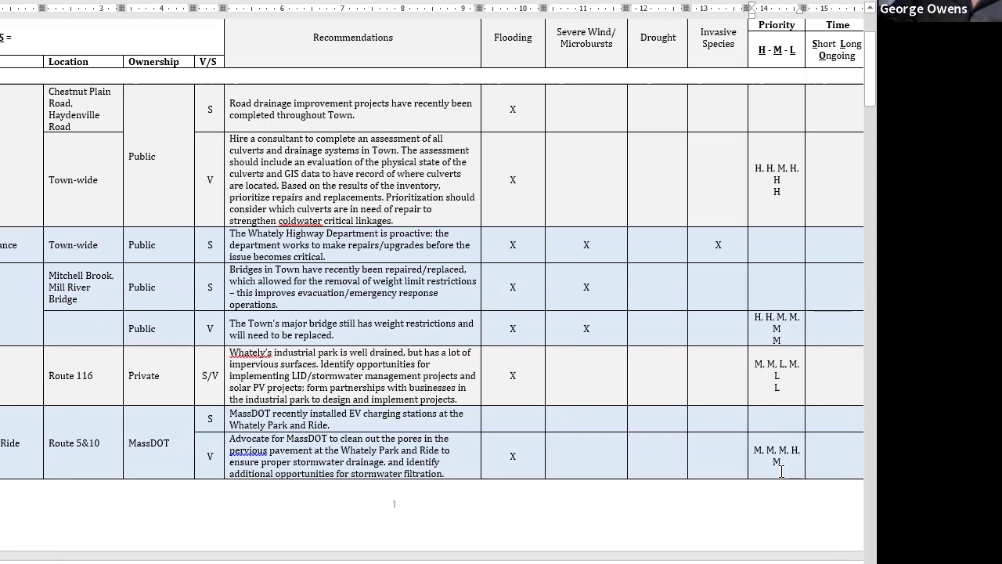
{"action": "key", "text": "Return"}
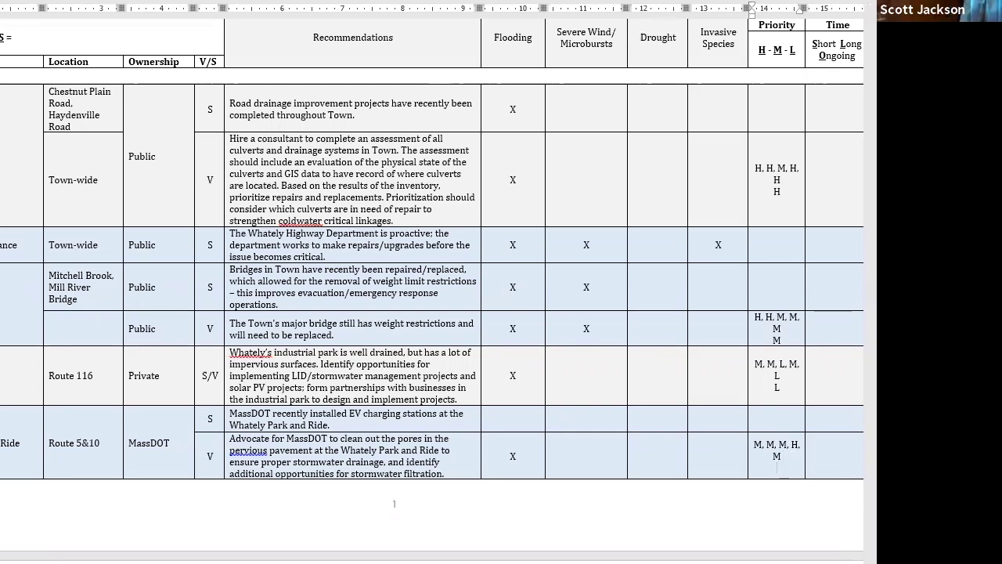
{"action": "type", "text": "M"}
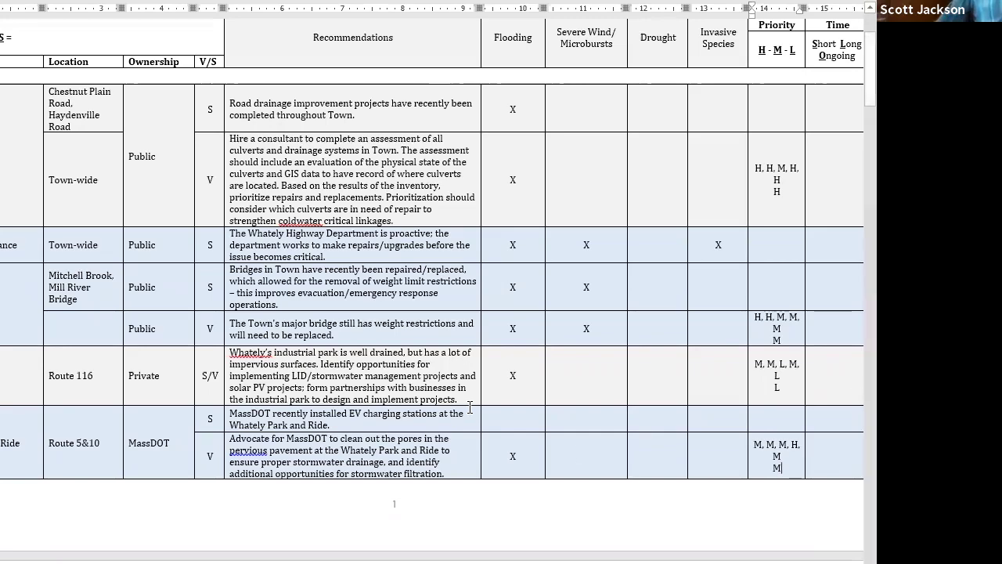
Add a new-line Priority rating of H for the Chestnut Plain Road wells and M for the municipal buildings' rainwater harvesting
{"action": "scroll", "coordinate": [505, 392], "scroll_direction": "down", "scroll_amount": 3}
{"action": "scroll", "coordinate": [505, 393], "scroll_direction": "down", "scroll_amount": 4}
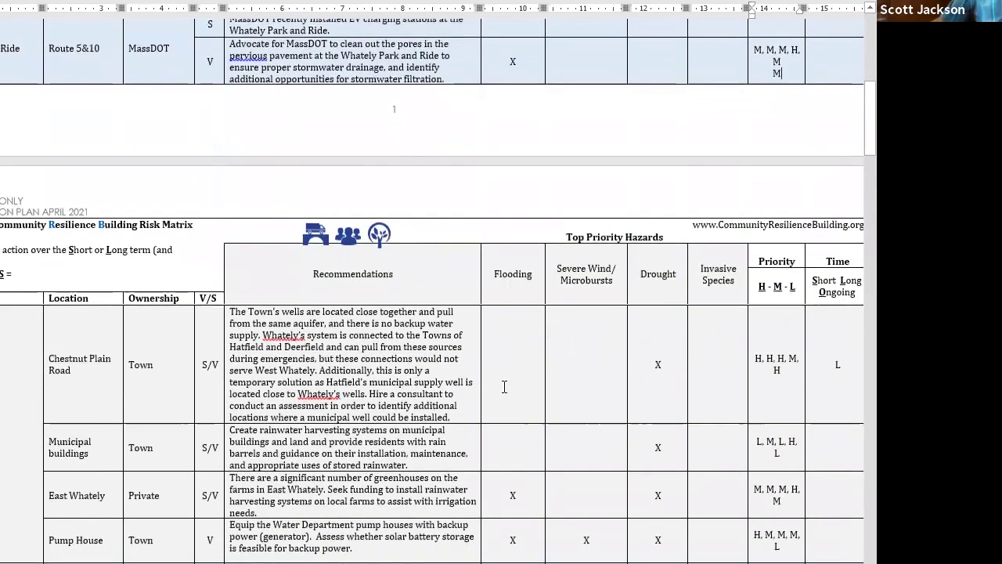
{"action": "scroll", "coordinate": [505, 385], "scroll_direction": "down", "scroll_amount": 2}
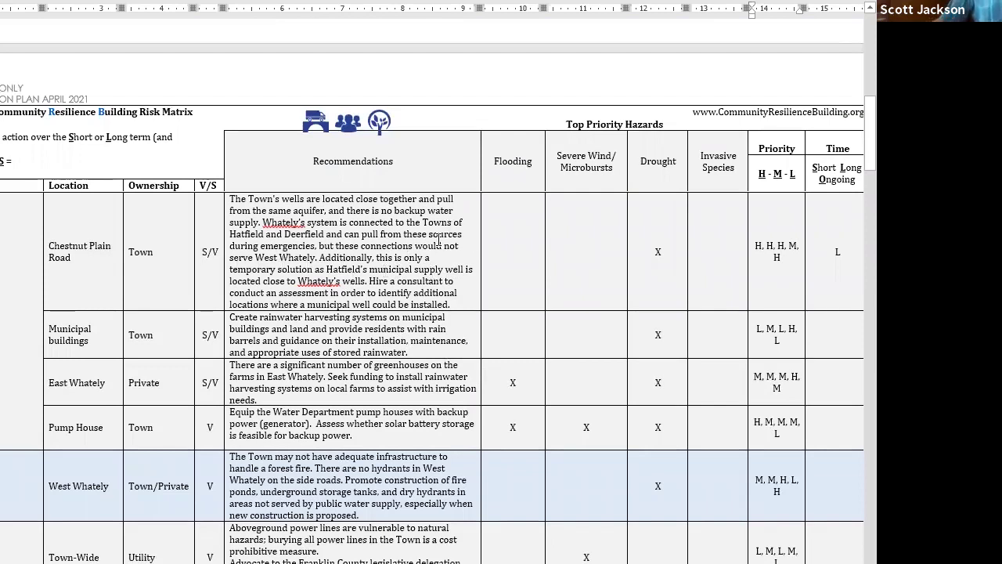
{"action": "left_click", "coordinate": [797, 261]}
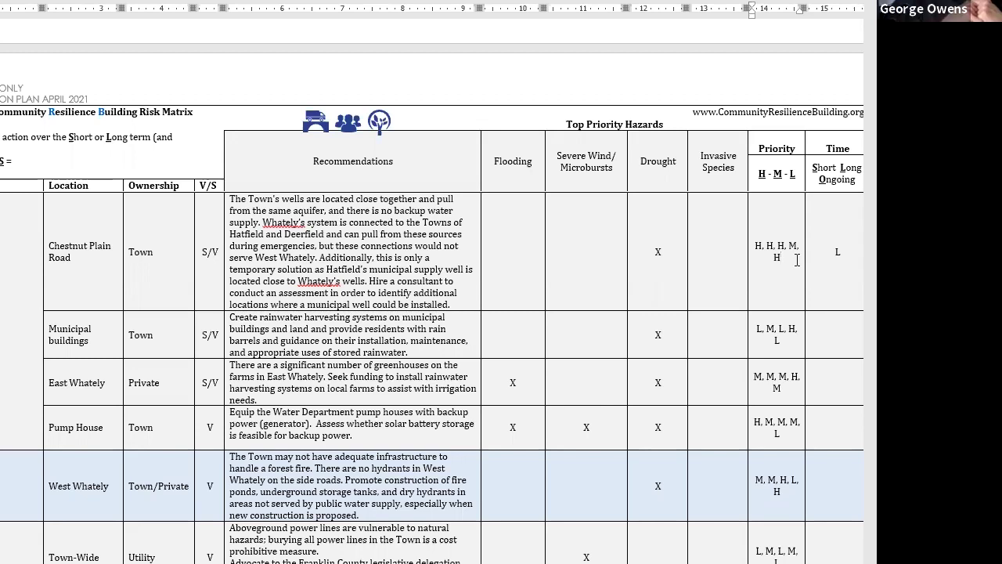
{"action": "key", "text": "Return"}
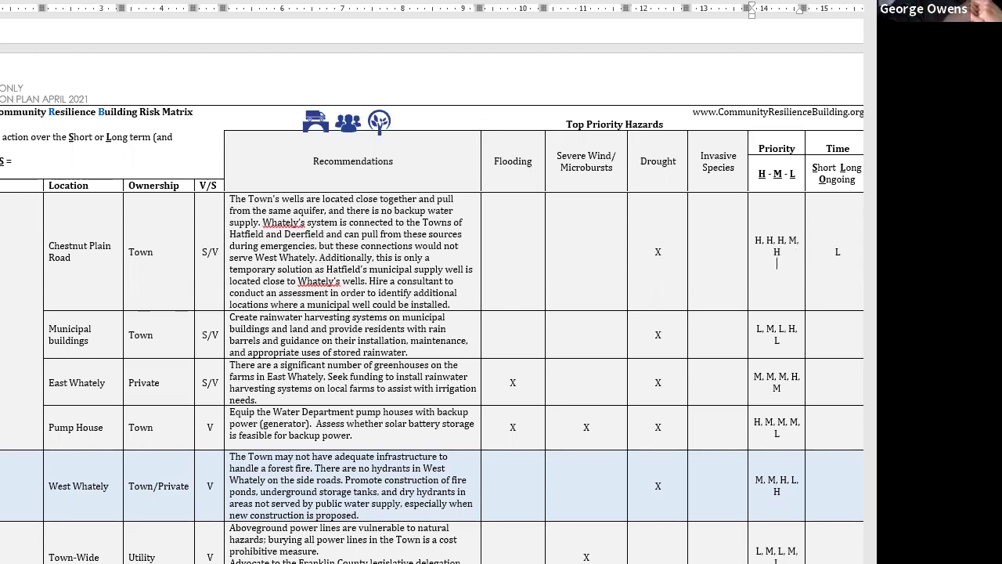
{"action": "type", "text": "H"}
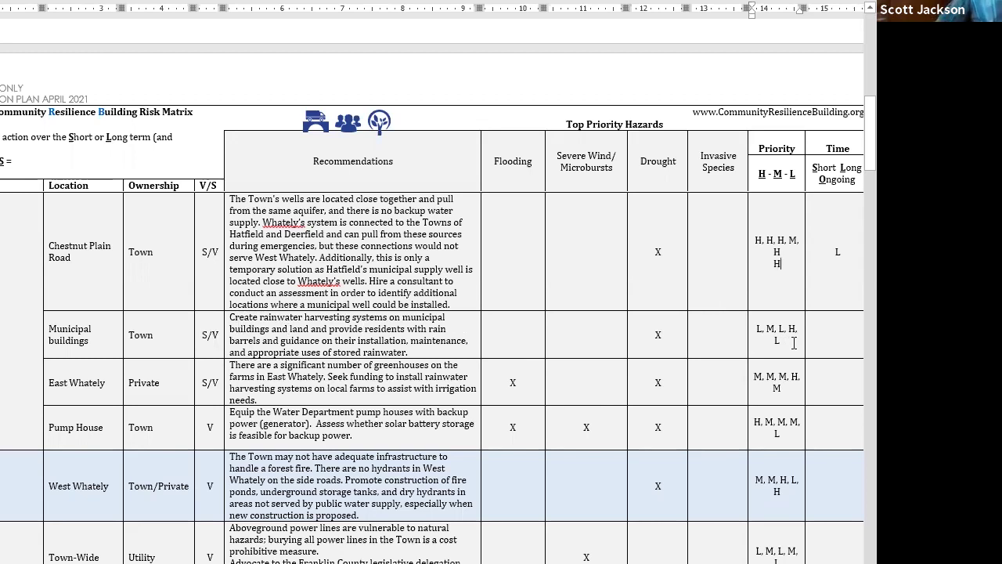
{"action": "left_click", "coordinate": [792, 342]}
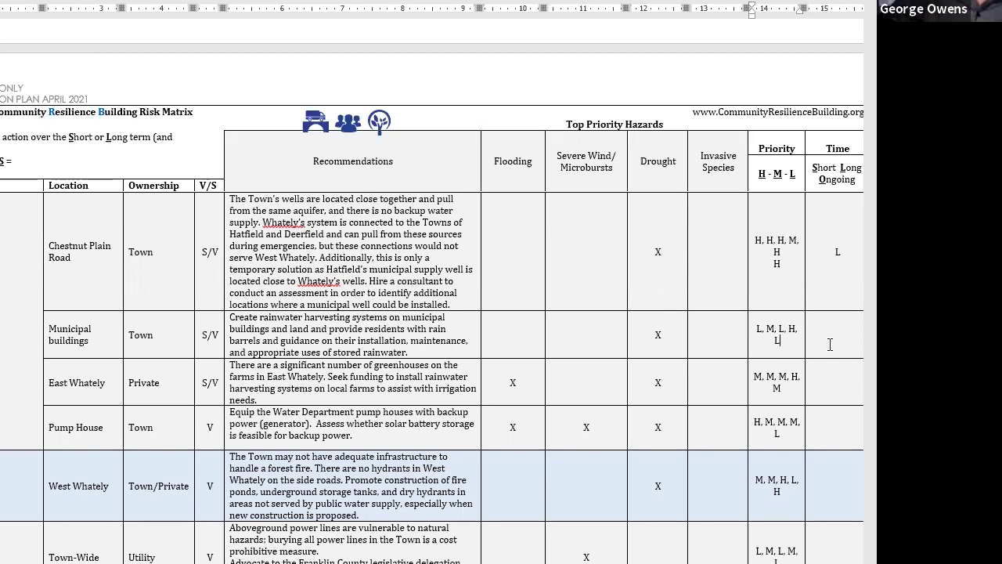
{"action": "key", "text": "Return"}
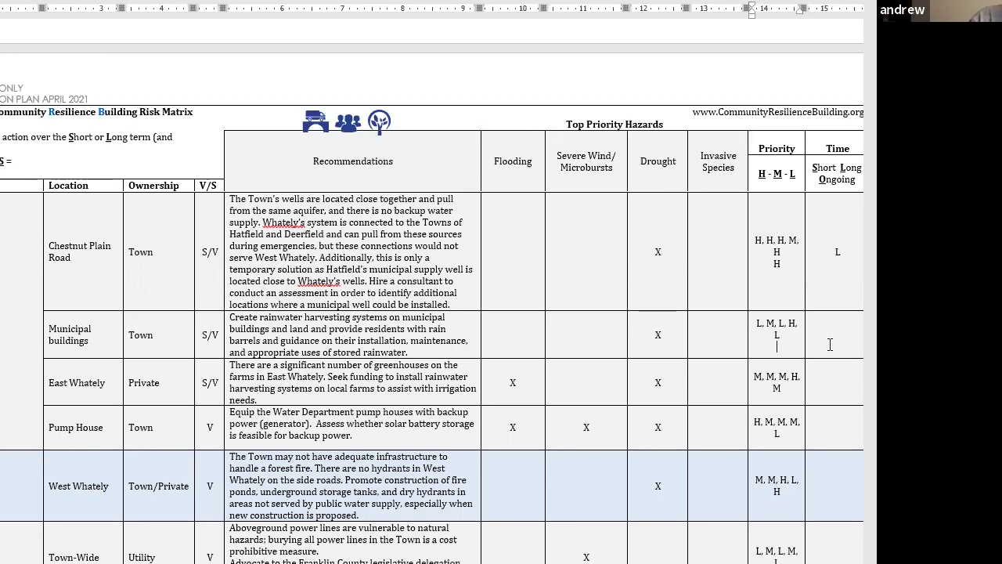
{"action": "type", "text": "M"}
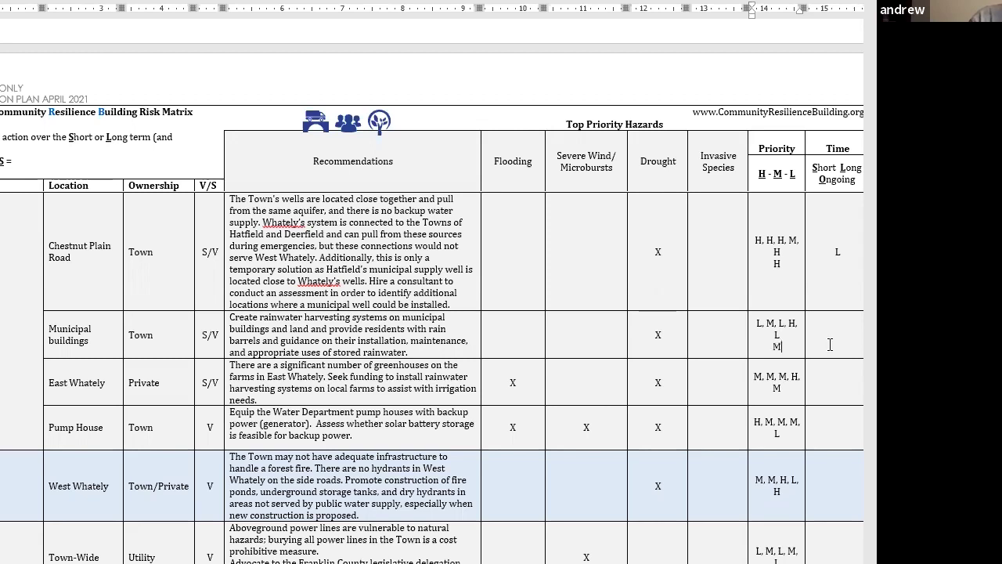
Add a new-line Priority rating of M to both the East Whately greenhouse row and the Pump House backup power row
{"action": "left_click", "coordinate": [794, 389]}
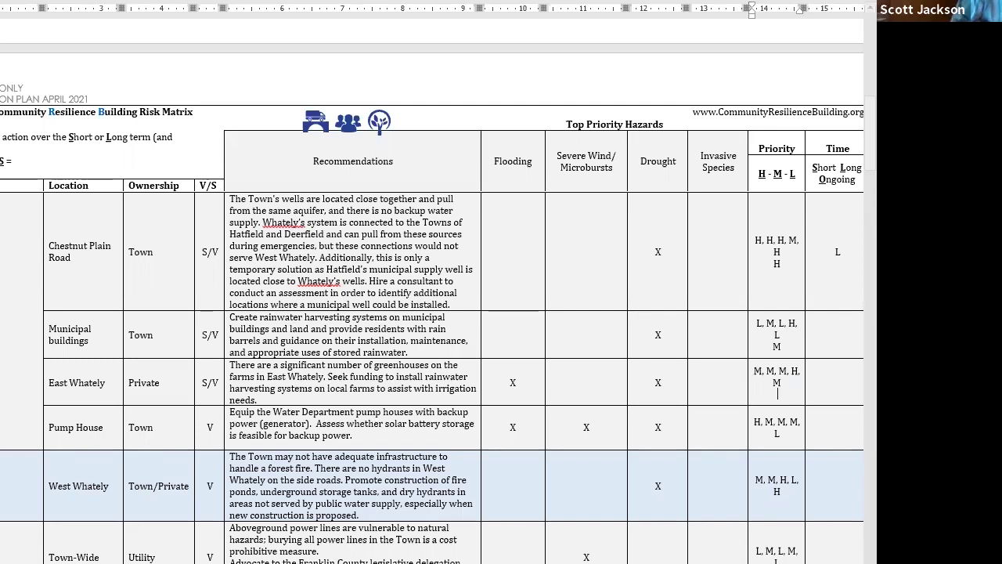
{"action": "key", "text": "Return"}
{"action": "type", "text": "M"}
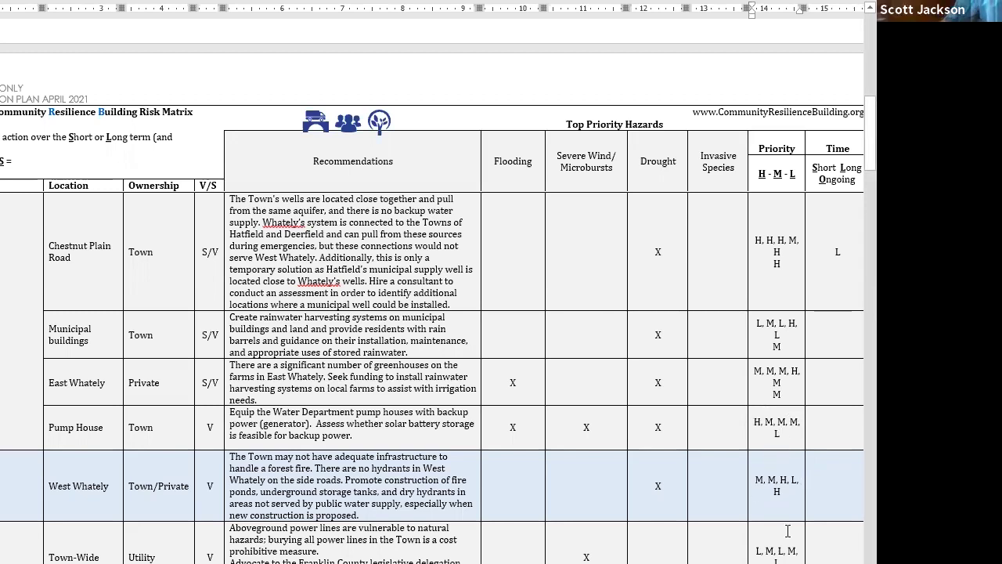
{"action": "key", "text": "Return"}
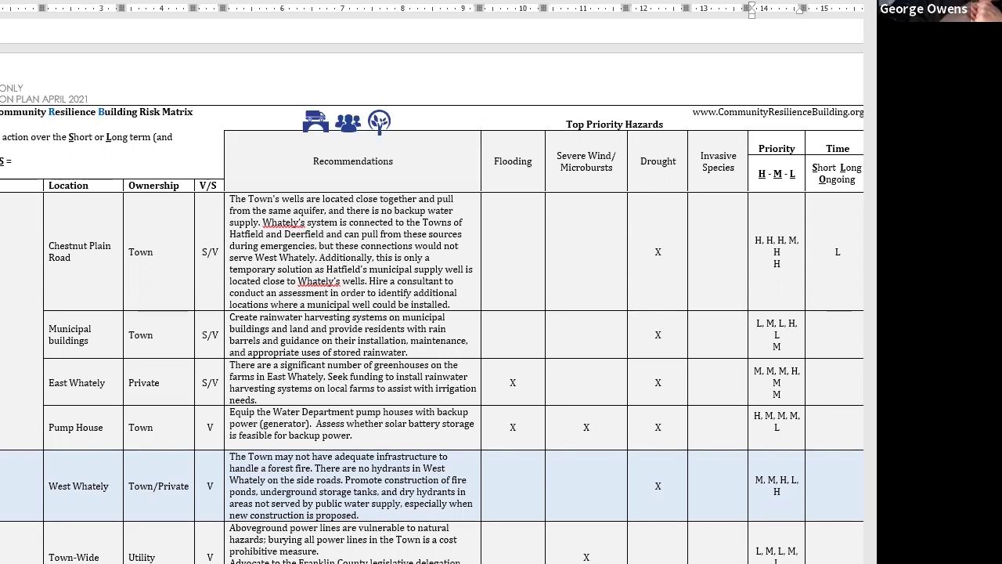
{"action": "key", "text": "Return"}
{"action": "type", "text": "M"}
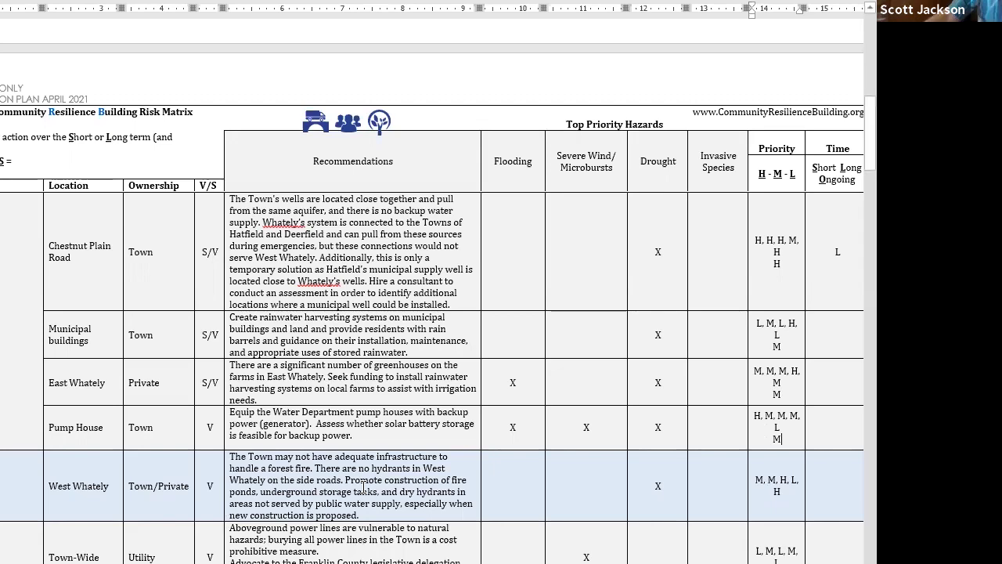
Add a new-line Priority rating of M for West Whately fire infrastructure and L for the town-wide aboveground power lines
{"action": "scroll", "coordinate": [362, 487], "scroll_direction": "down", "scroll_amount": 2}
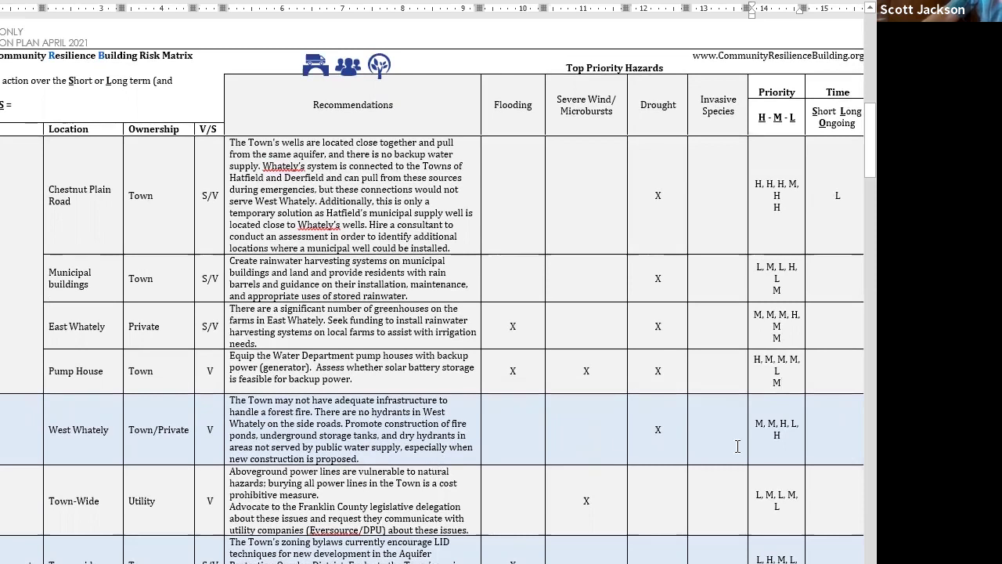
{"action": "left_click", "coordinate": [795, 439]}
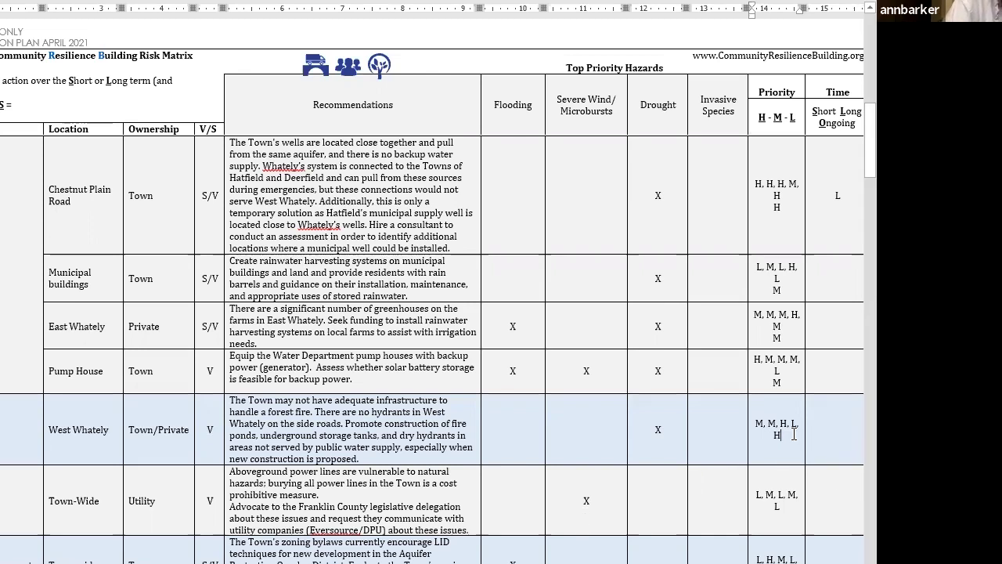
{"action": "key", "text": "Return"}
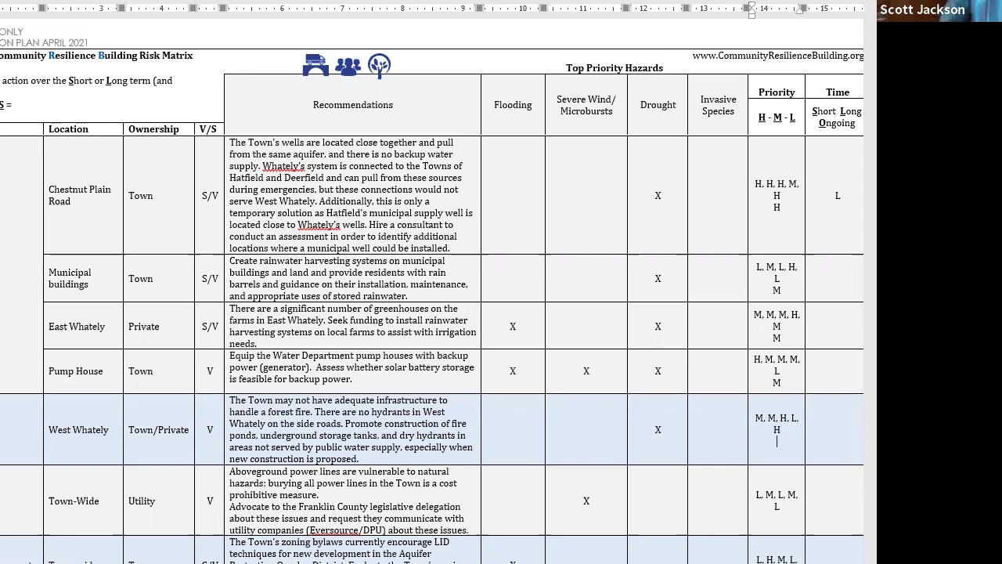
{"action": "type", "text": "M"}
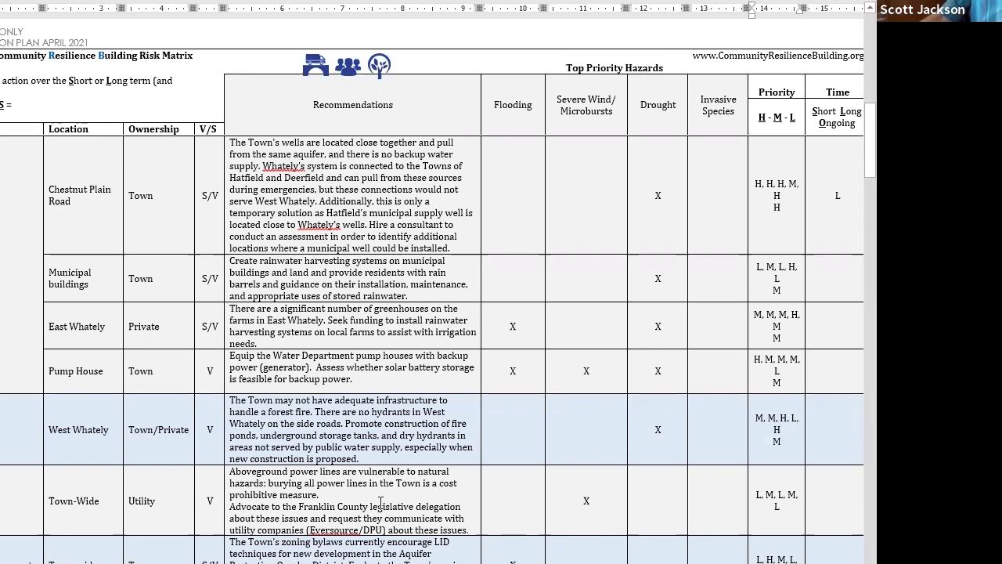
{"action": "scroll", "coordinate": [381, 501], "scroll_direction": "down", "scroll_amount": 1}
{"action": "scroll", "coordinate": [381, 502], "scroll_direction": "down", "scroll_amount": 1}
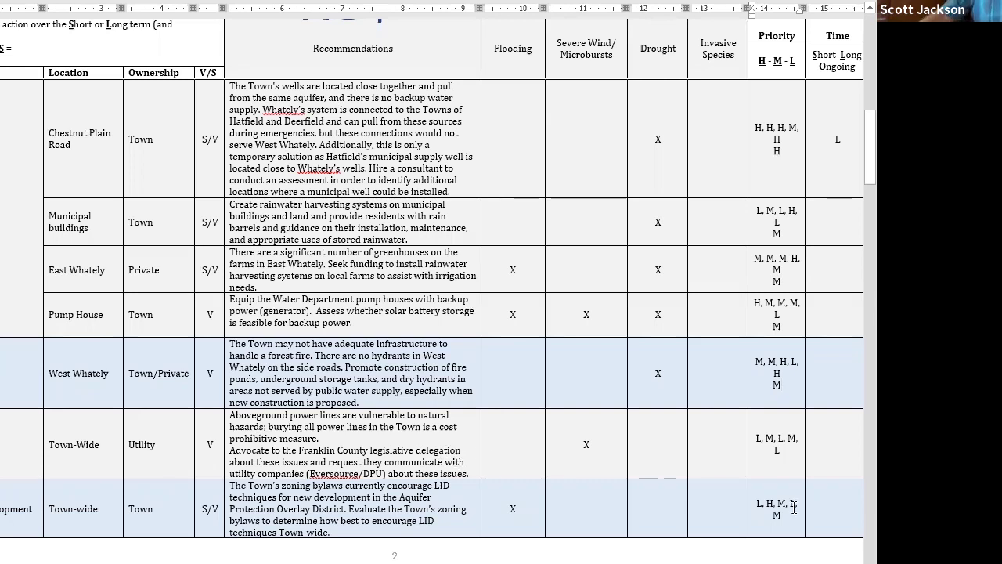
{"action": "left_click", "coordinate": [790, 450]}
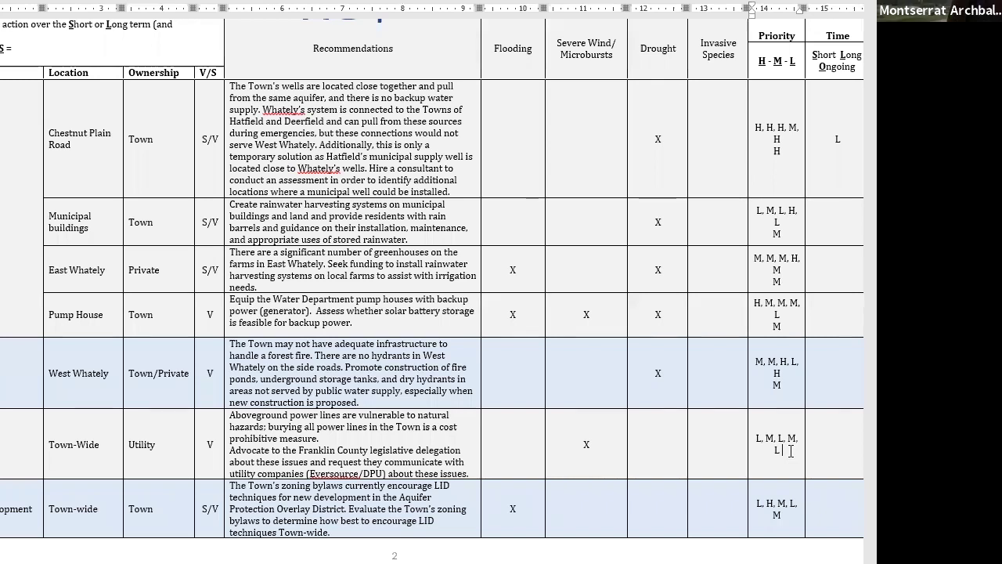
{"action": "key", "text": "Return"}
{"action": "type", "text": "L"}
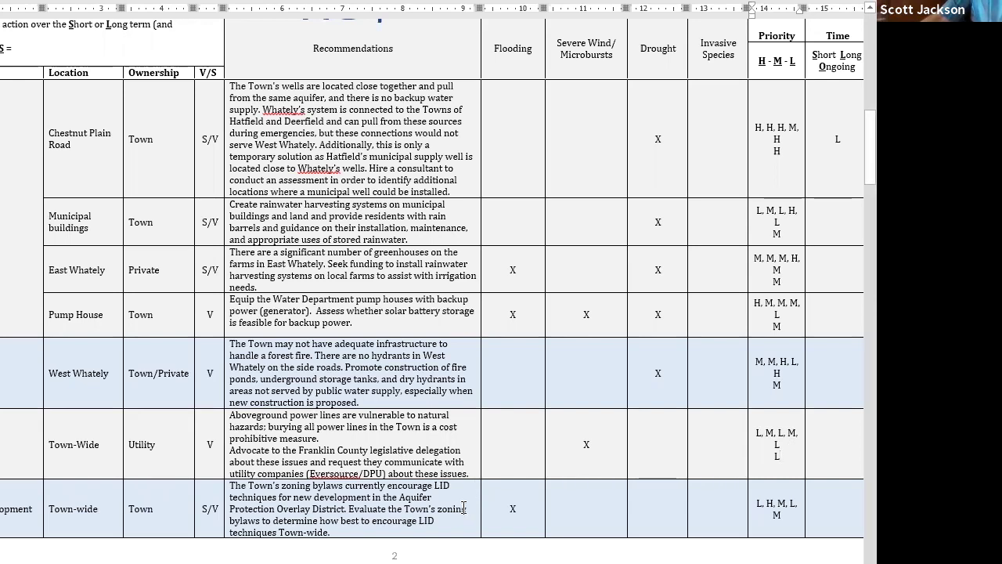
Add a new-line Priority rating of M to the town-wide zoning bylaws row on encouraging LID techniques
{"action": "scroll", "coordinate": [463, 508], "scroll_direction": "down", "scroll_amount": 3}
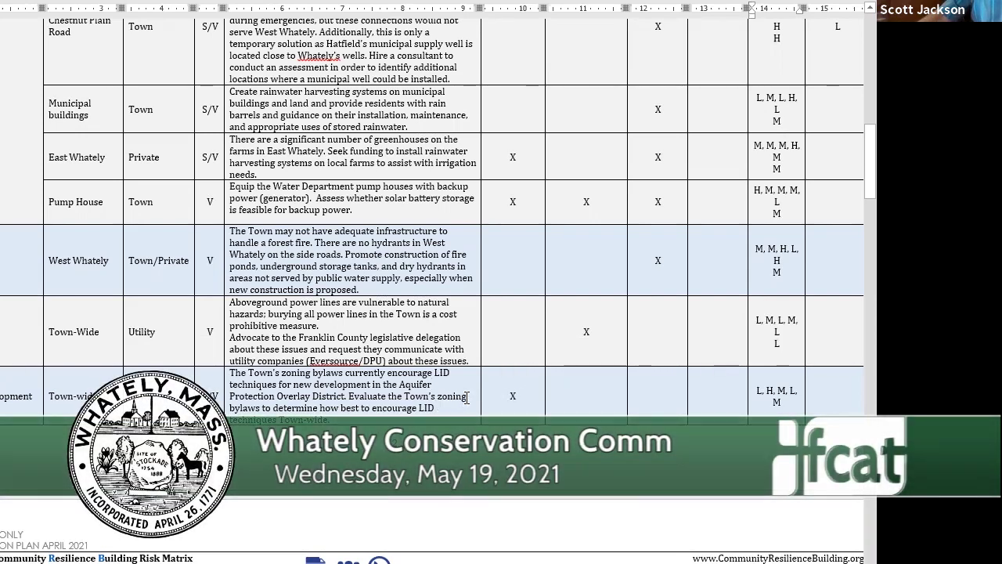
{"action": "scroll", "coordinate": [467, 398], "scroll_direction": "down", "scroll_amount": 3}
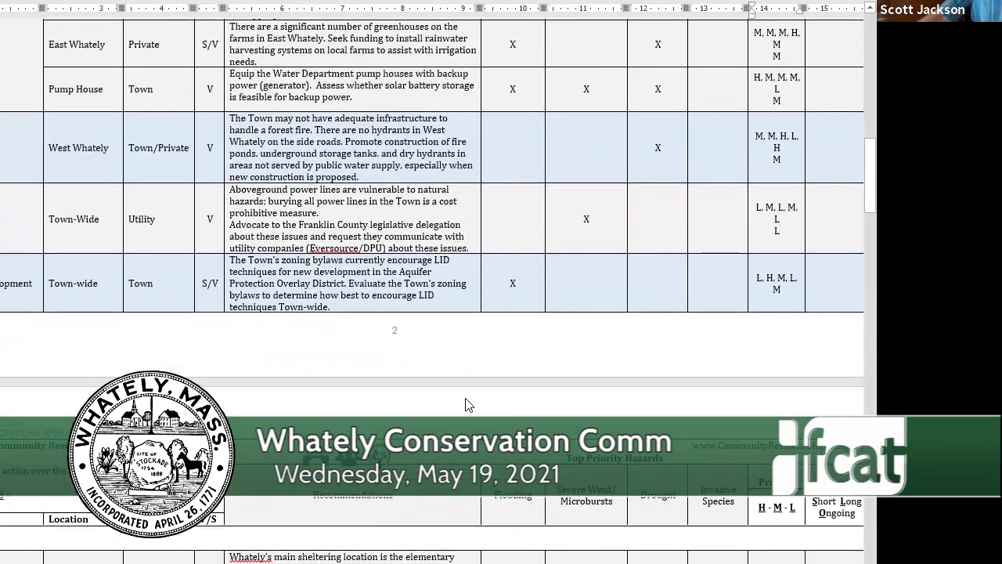
{"action": "scroll", "coordinate": [465, 405], "scroll_direction": "up", "scroll_amount": 4}
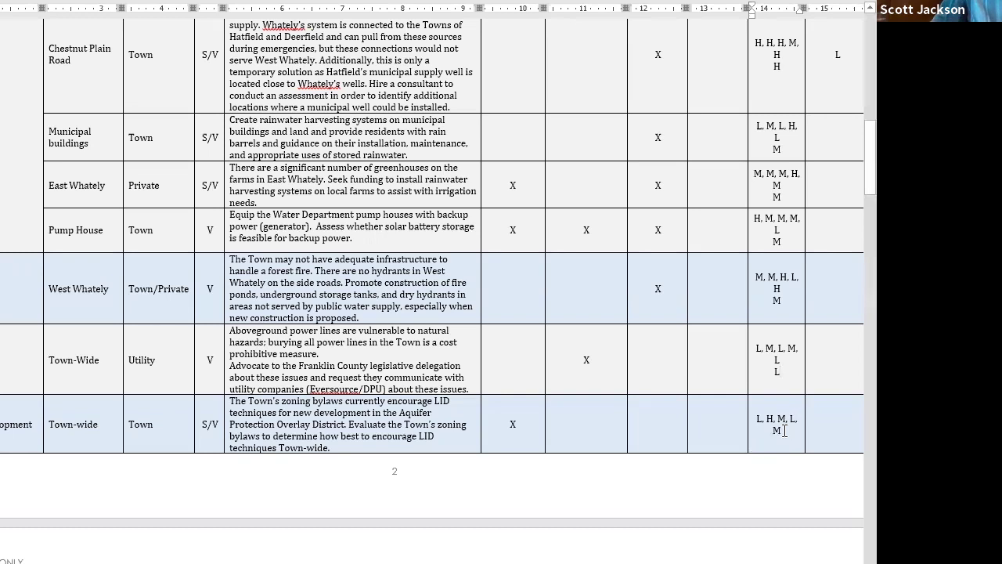
{"action": "left_click", "coordinate": [784, 430]}
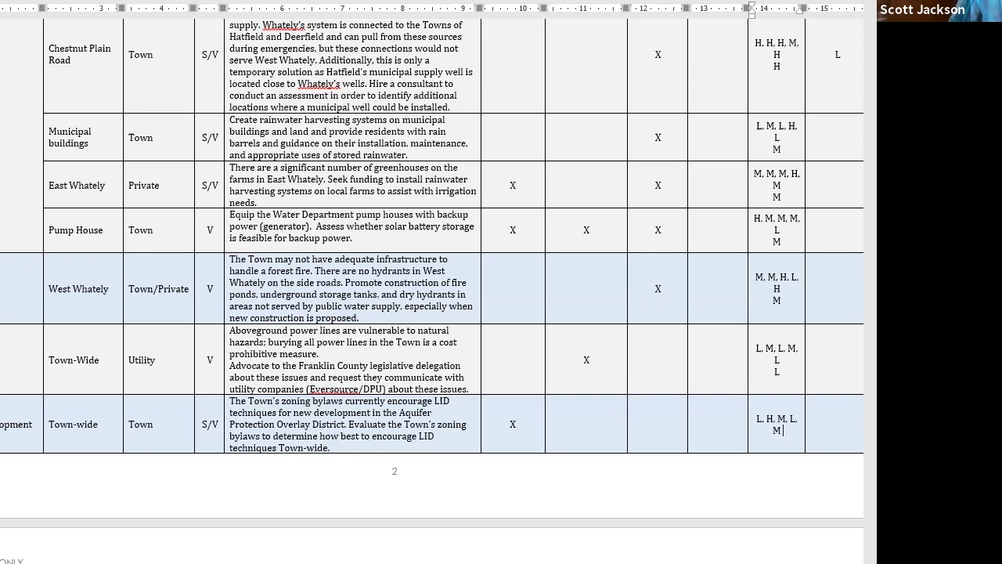
{"action": "key", "text": "Return"}
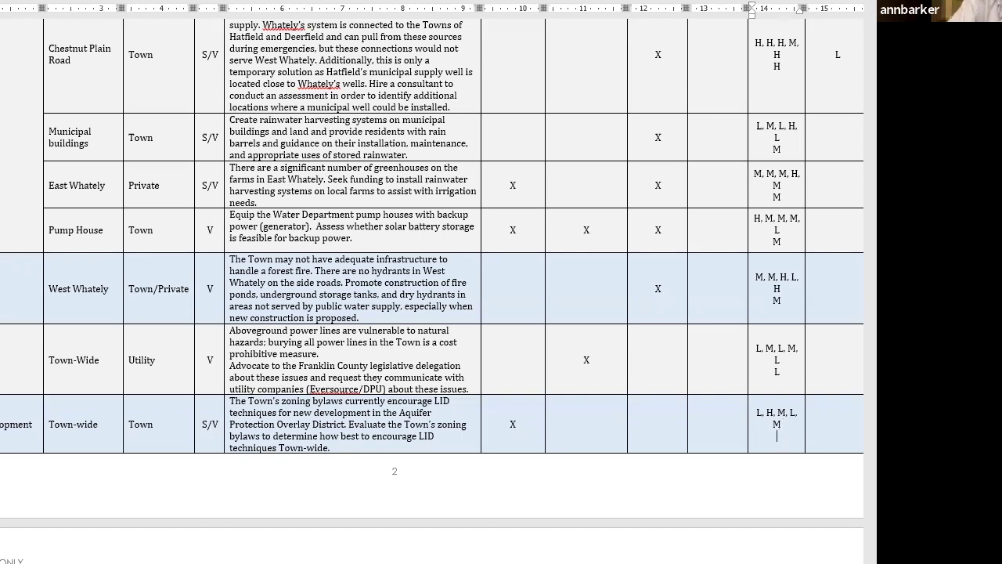
{"action": "type", "text": "M"}
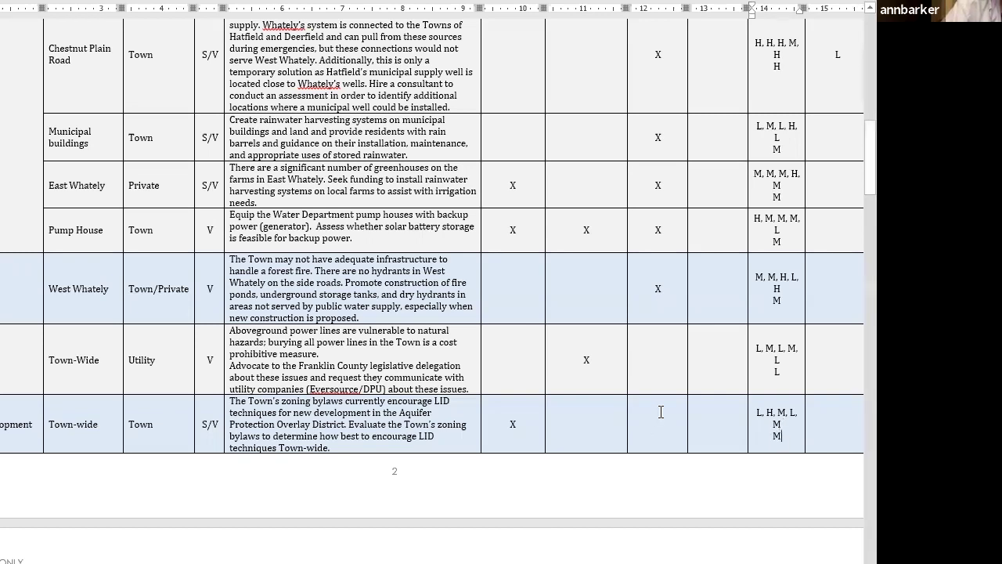
Add a new-line Priority rating of L to the Whately Elementary School row on rainwater harvesting and stormwater BMPs
{"action": "scroll", "coordinate": [657, 420], "scroll_direction": "down", "scroll_amount": 2}
{"action": "scroll", "coordinate": [658, 420], "scroll_direction": "down", "scroll_amount": 7}
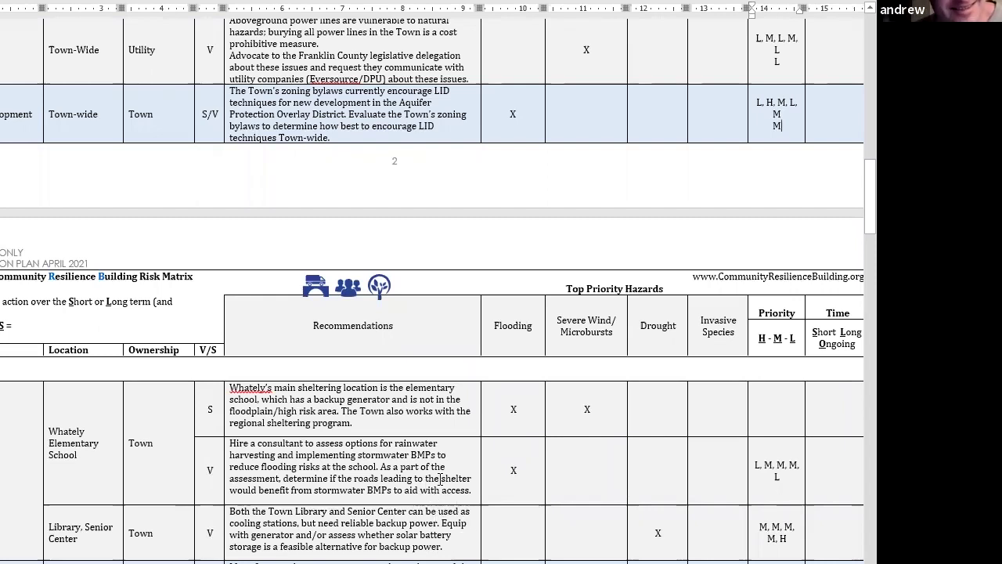
{"action": "scroll", "coordinate": [440, 478], "scroll_direction": "down", "scroll_amount": 4}
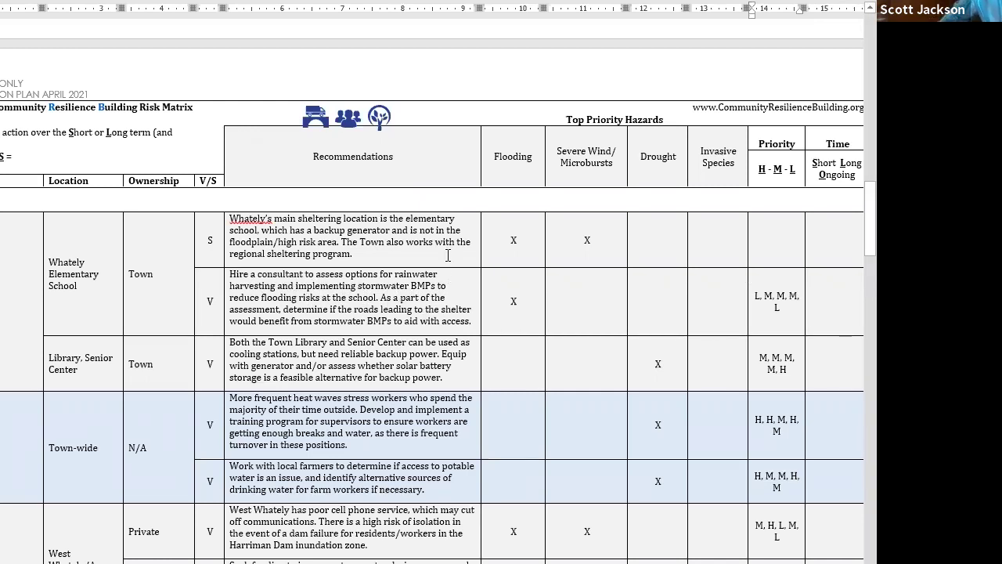
{"action": "left_click", "coordinate": [792, 306]}
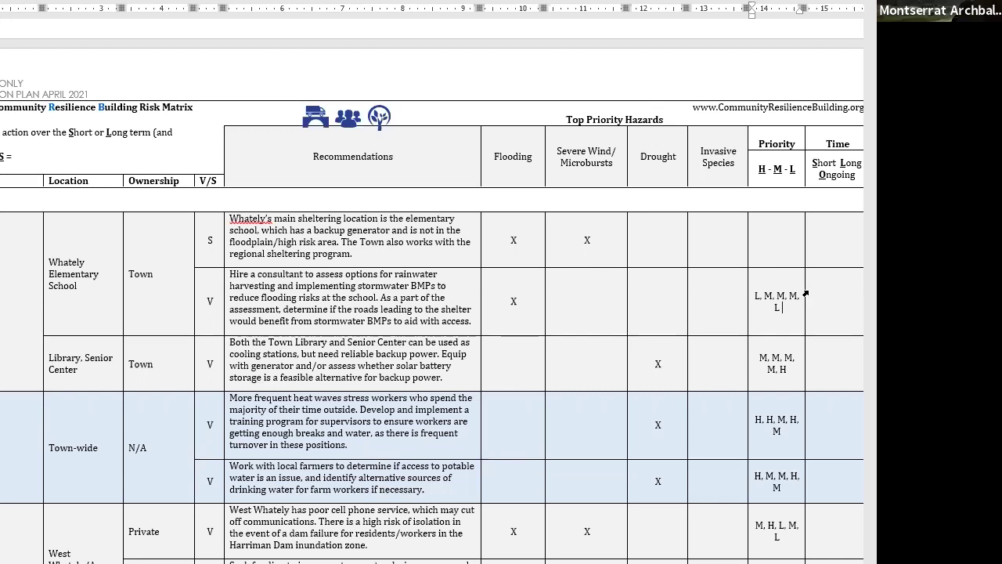
{"action": "key", "text": "Return"}
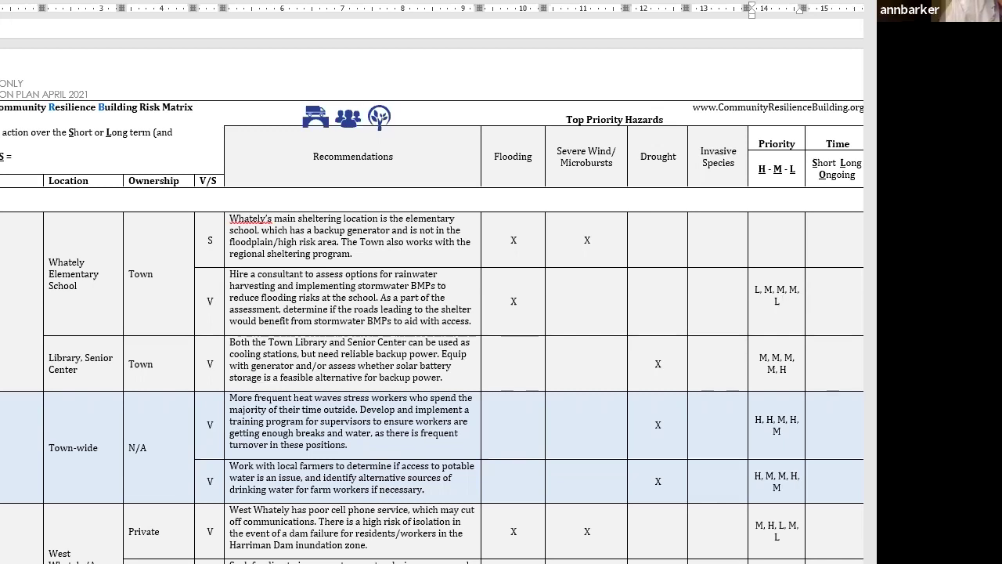
{"action": "type", "text": "L"}
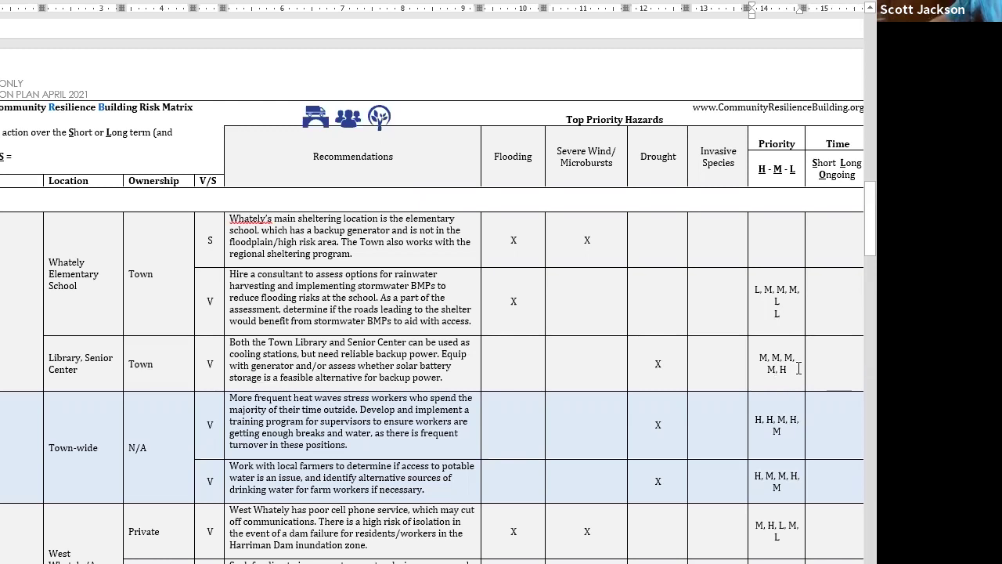
Add a new-line Priority rating of L to the Library, Senior Center backup power row
{"action": "left_click", "coordinate": [798, 368]}
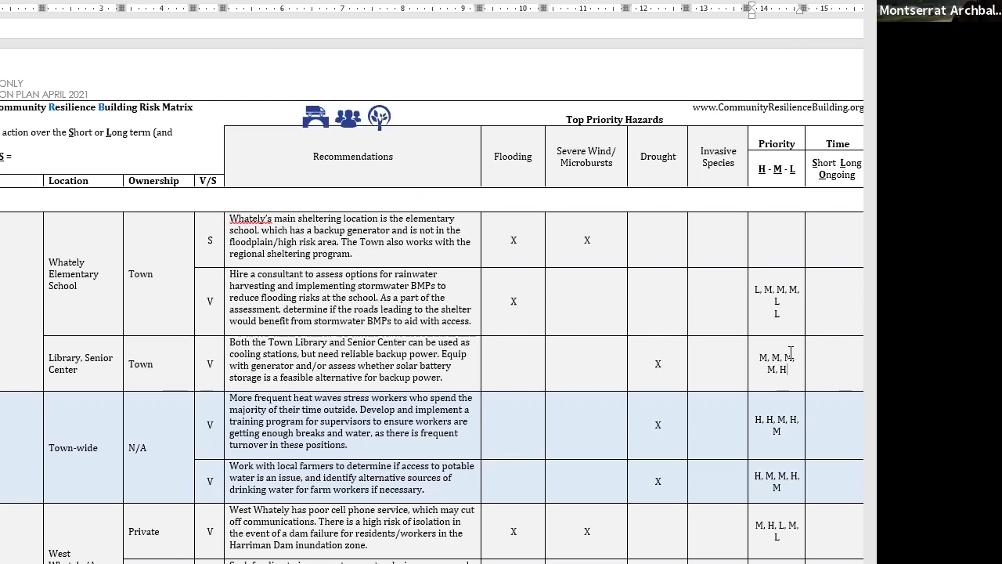
{"action": "key", "text": "Return"}
{"action": "type", "text": "L"}
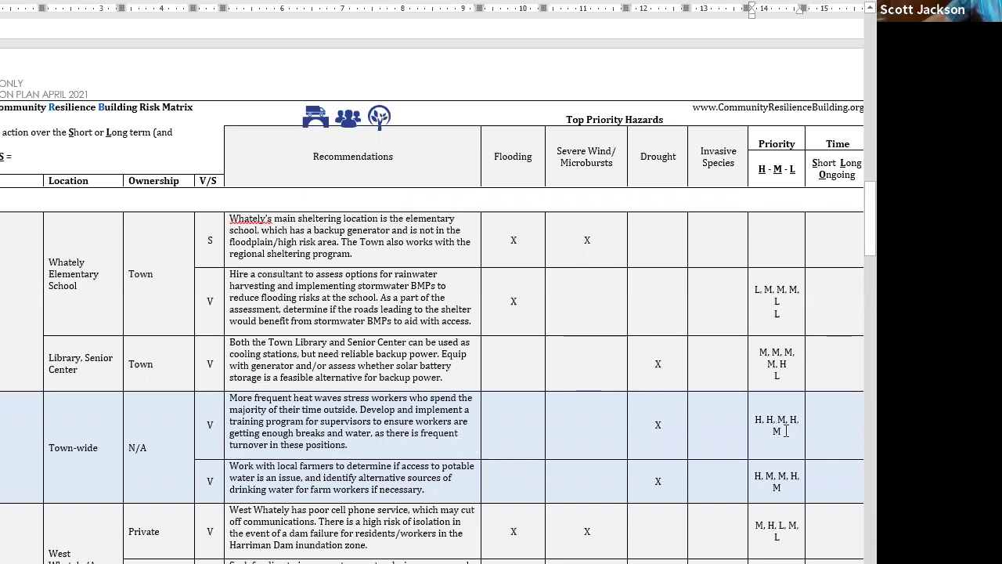
{"action": "left_click", "coordinate": [794, 376]}
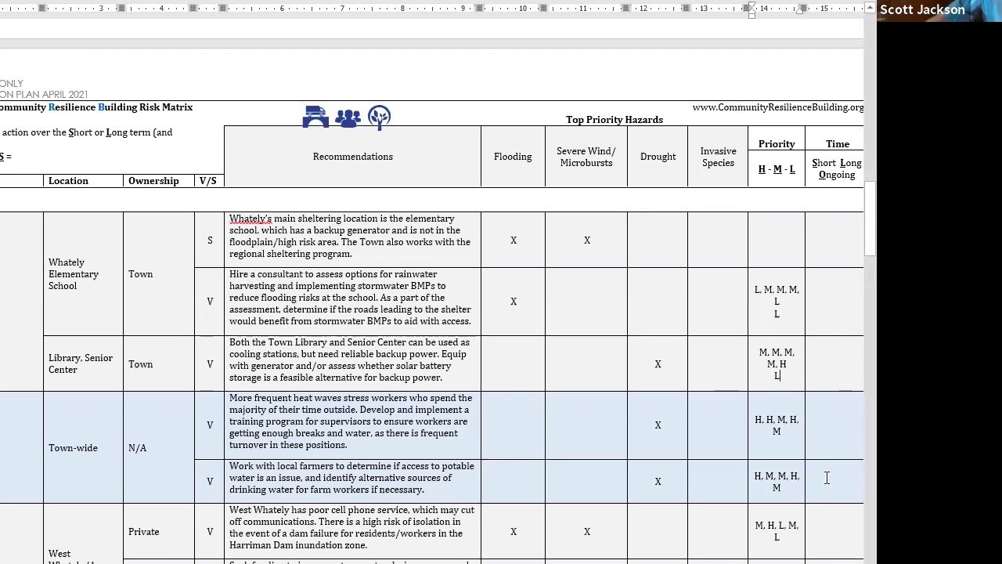
Add a new-line Priority rating of H to both the heat-wave supervisor training row and the farm workers' potable water row
{"action": "left_click", "coordinate": [793, 431]}
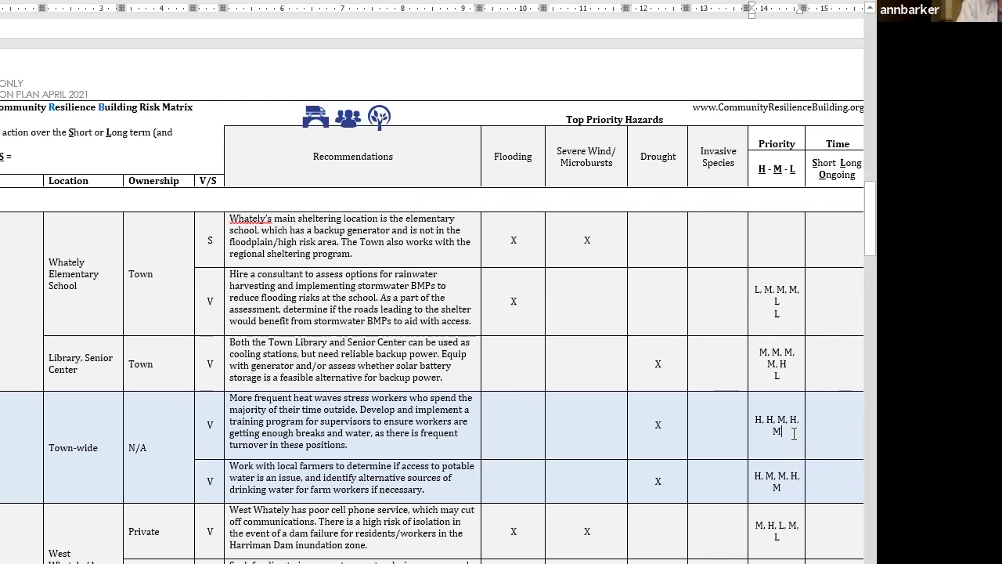
{"action": "key", "text": "Return"}
{"action": "type", "text": "H"}
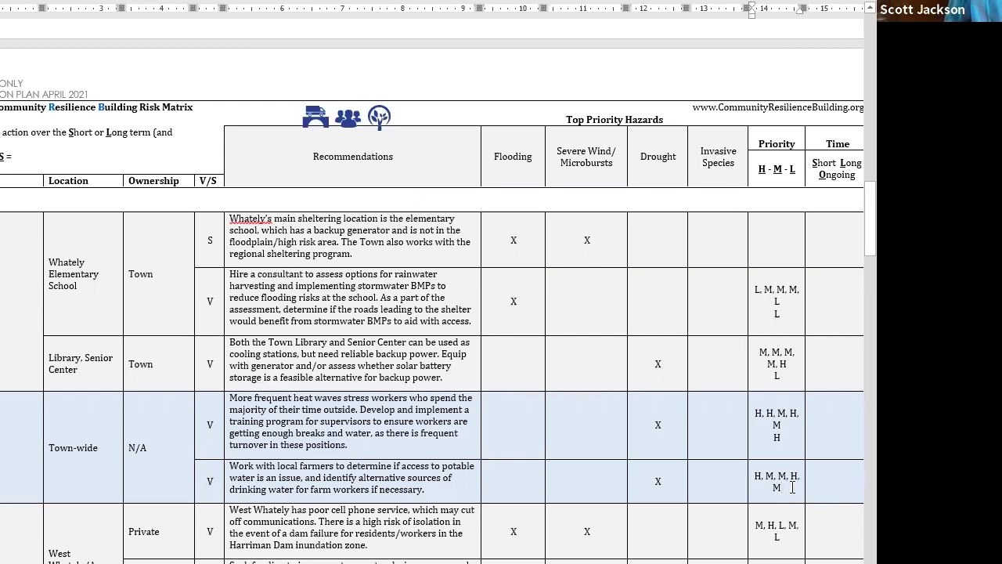
{"action": "key", "text": "Return"}
{"action": "type", "text": "H"}
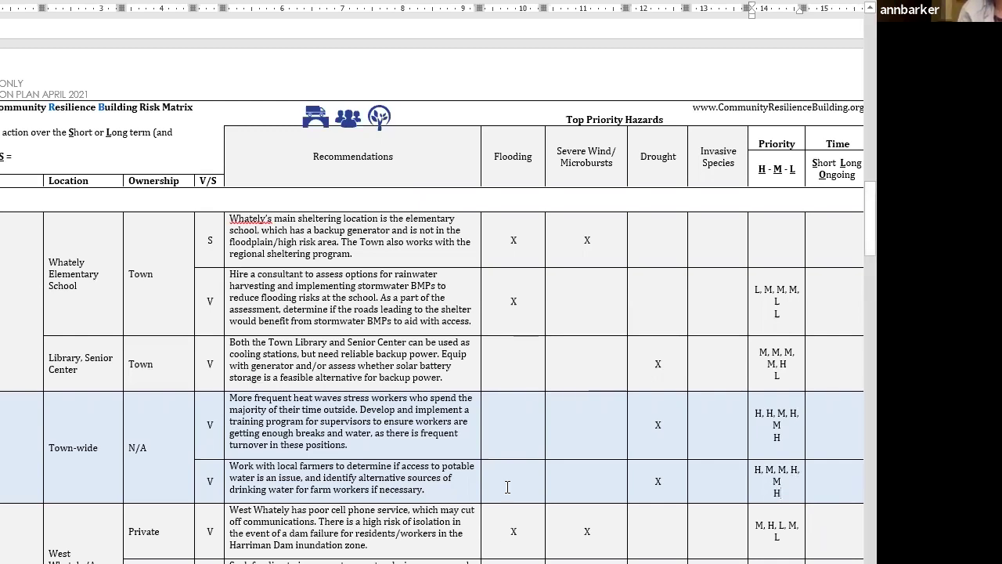
Add a new-line Priority rating of L to the private West Whately row on poor cell phone service
{"action": "scroll", "coordinate": [501, 478], "scroll_direction": "down", "scroll_amount": 3}
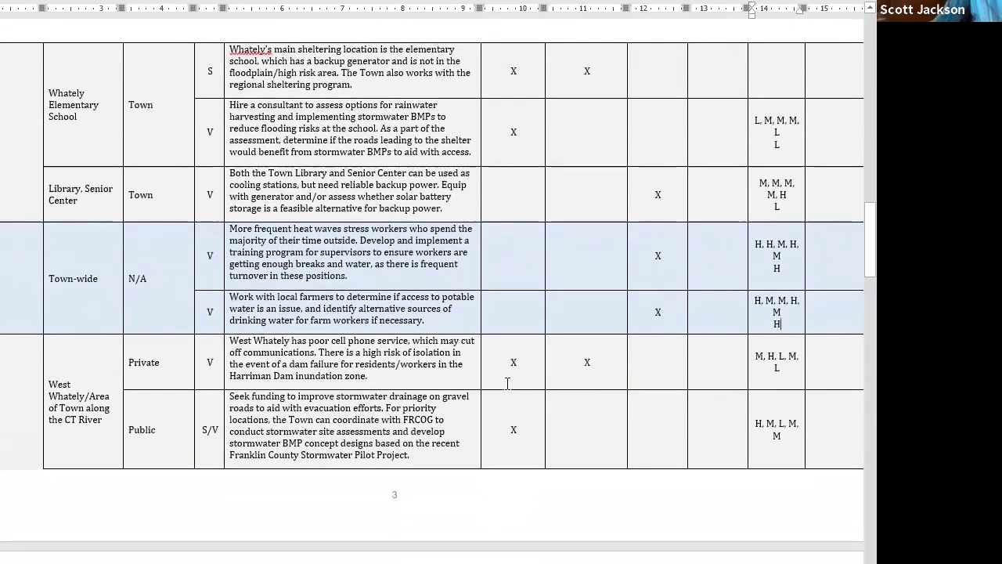
{"action": "scroll", "coordinate": [509, 391], "scroll_direction": "down", "scroll_amount": 1}
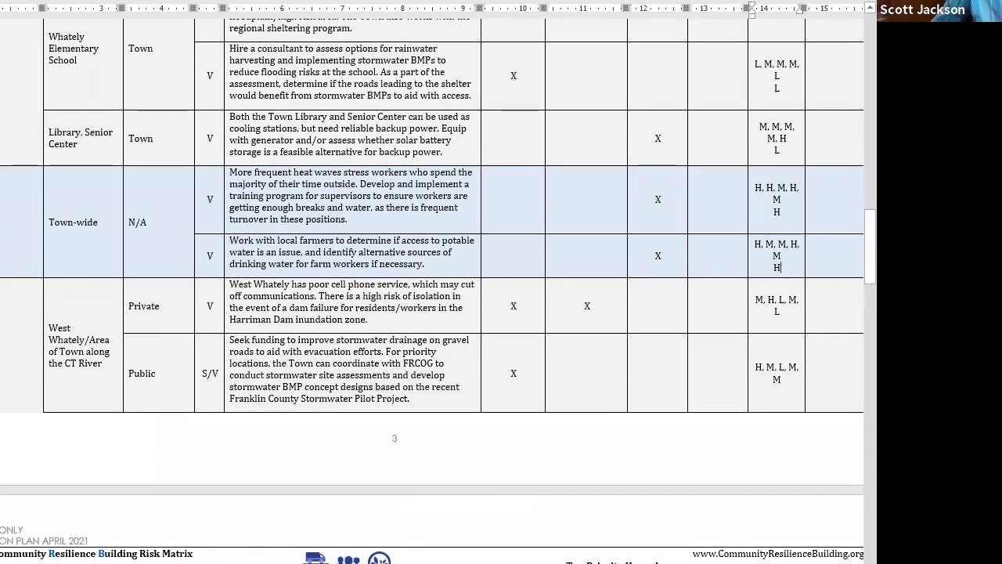
{"action": "scroll", "coordinate": [439, 291], "scroll_direction": "down", "scroll_amount": 2}
{"action": "scroll", "coordinate": [365, 170], "scroll_direction": "down", "scroll_amount": 1}
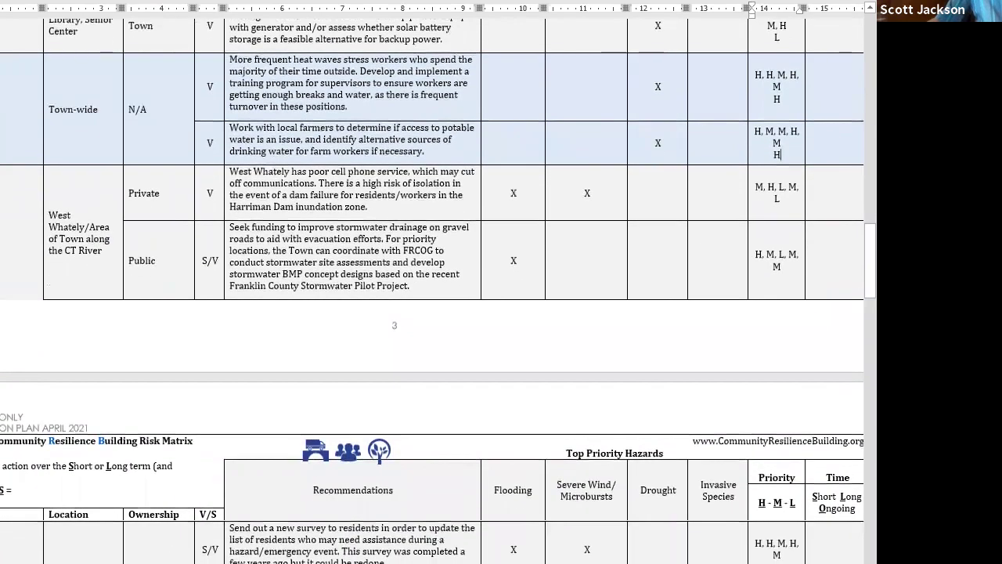
{"action": "scroll", "coordinate": [365, 170], "scroll_direction": "up", "scroll_amount": 1}
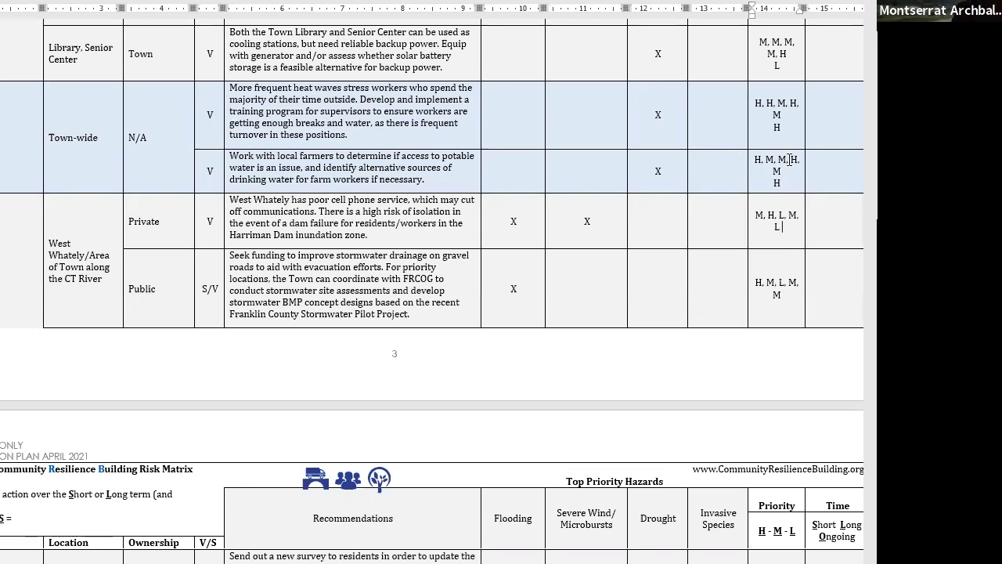
{"action": "key", "text": "Return"}
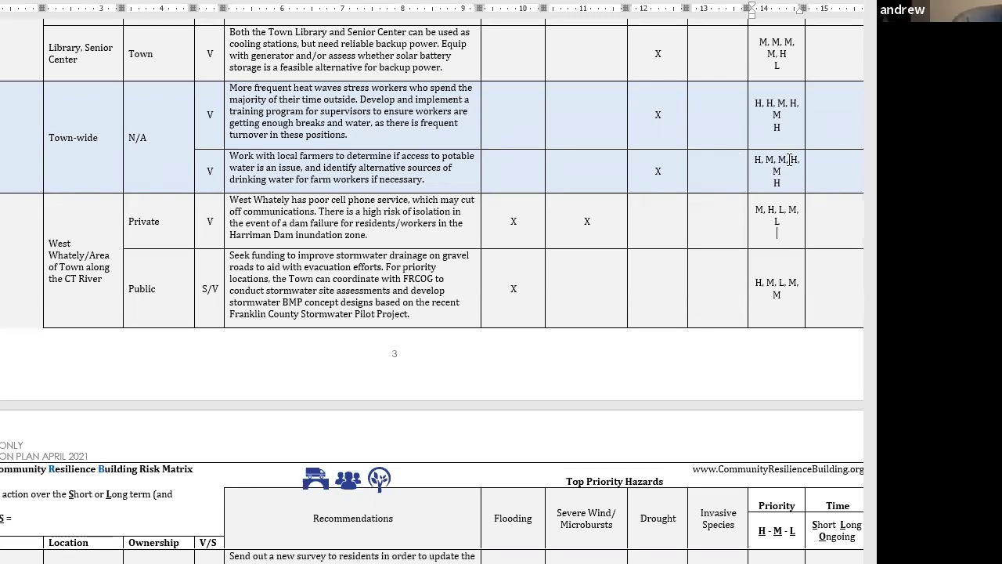
{"action": "type", "text": "L"}
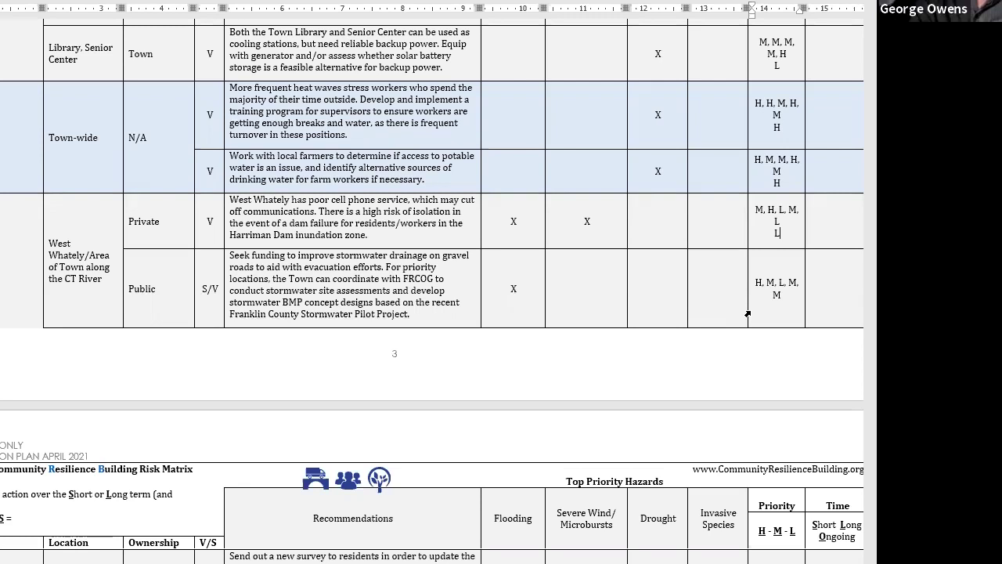
Add a new-line Priority rating of H to the public row on stormwater drainage improvements for gravel roads
{"action": "left_click", "coordinate": [798, 286]}
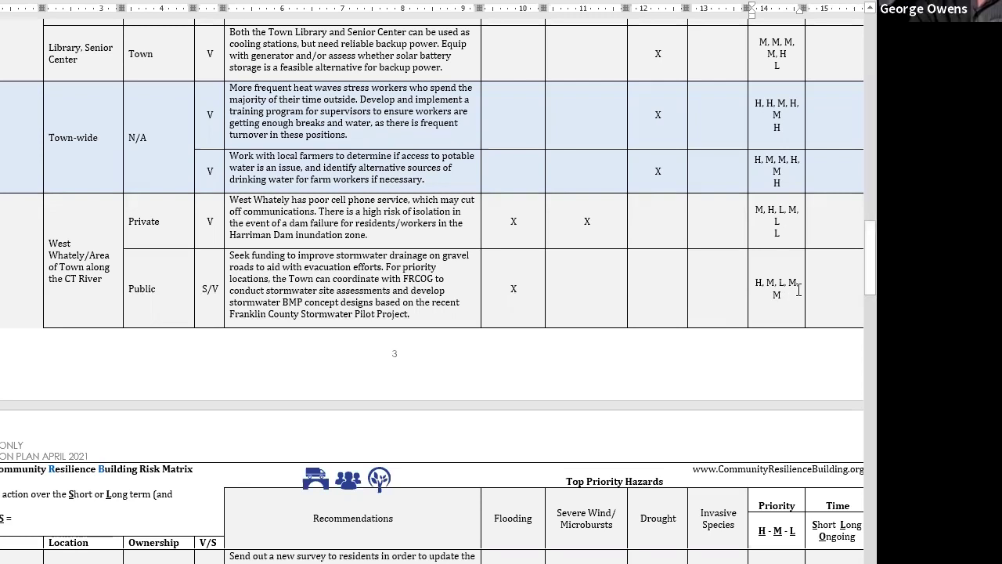
{"action": "key", "text": "Left"}
{"action": "key", "text": "Left"}
{"action": "left_click", "coordinate": [795, 298]}
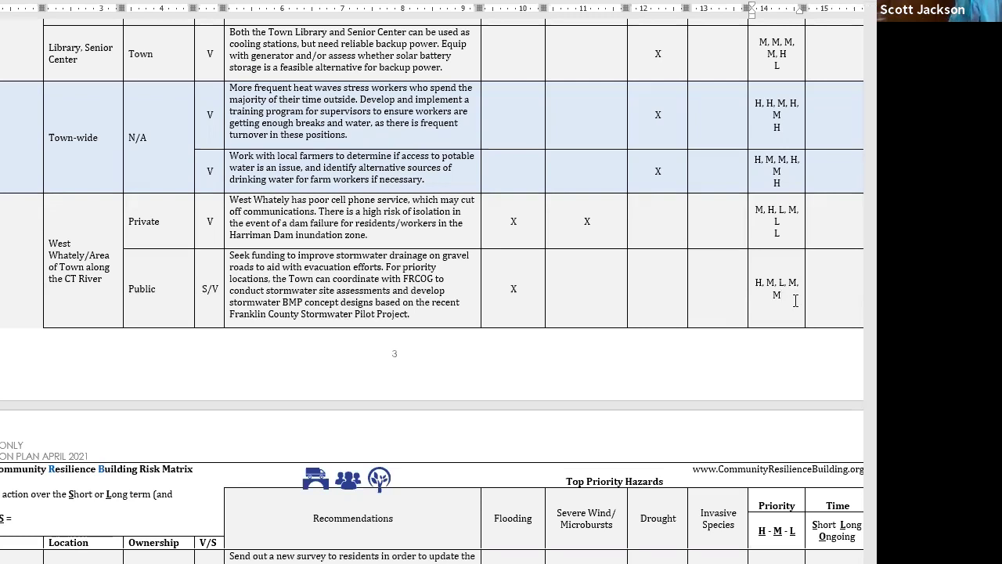
{"action": "key", "text": "Return"}
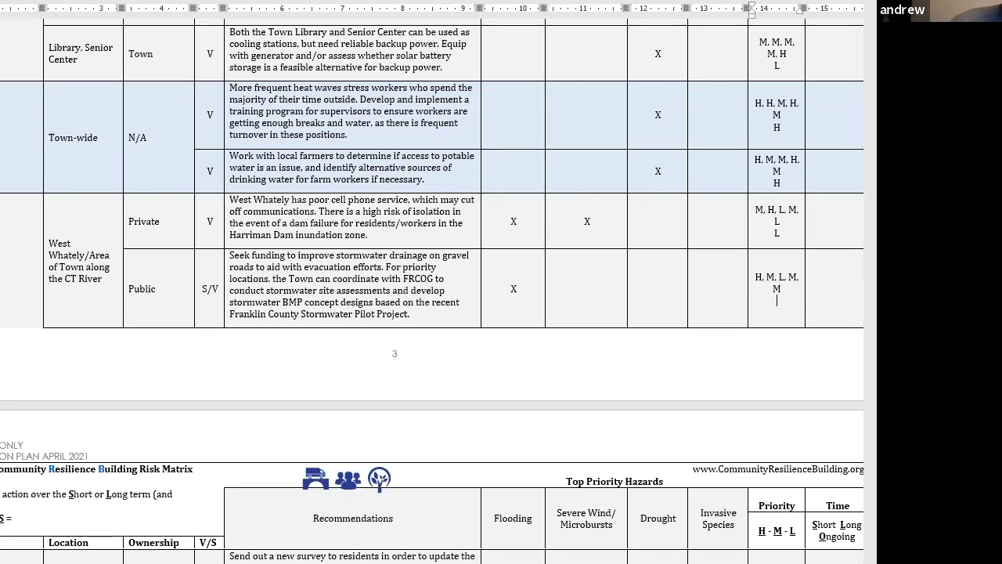
{"action": "type", "text": "H"}
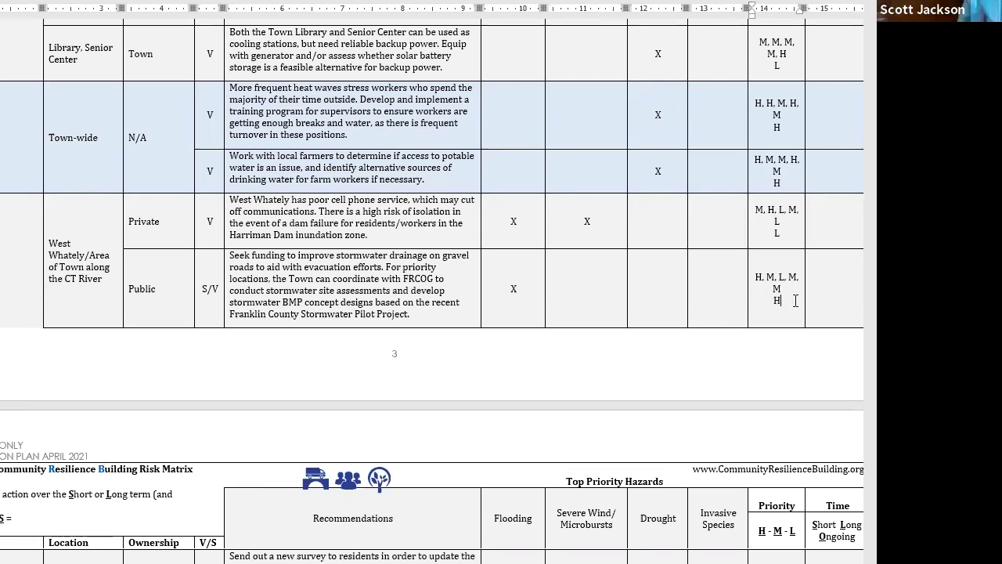
Add a new-line Priority rating of H to both the resident assistance survey row and the vulnerable population needs assessment row
{"action": "scroll", "coordinate": [423, 415], "scroll_direction": "down", "scroll_amount": 5}
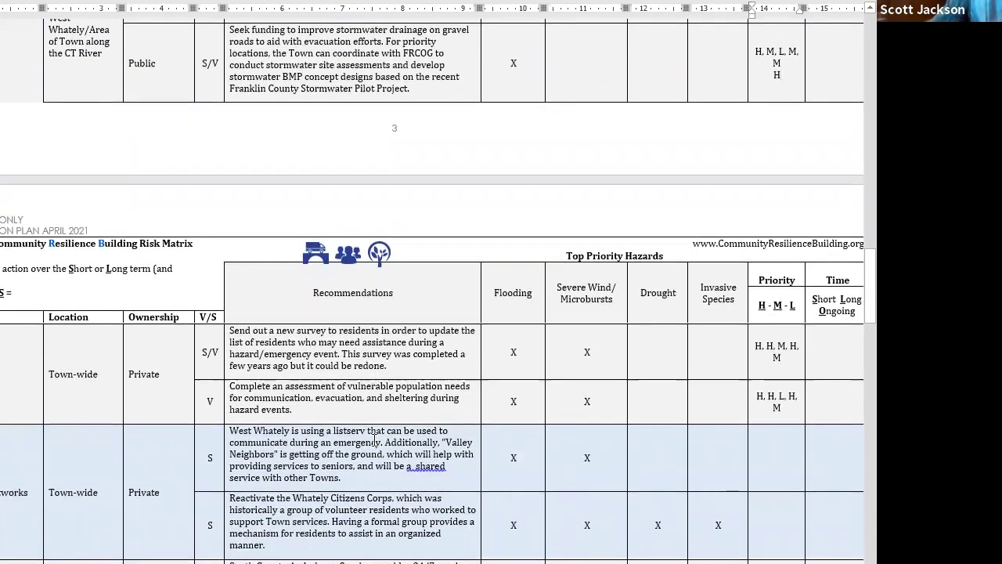
{"action": "scroll", "coordinate": [317, 379], "scroll_direction": "up", "scroll_amount": 2}
{"action": "scroll", "coordinate": [305, 395], "scroll_direction": "down", "scroll_amount": 3}
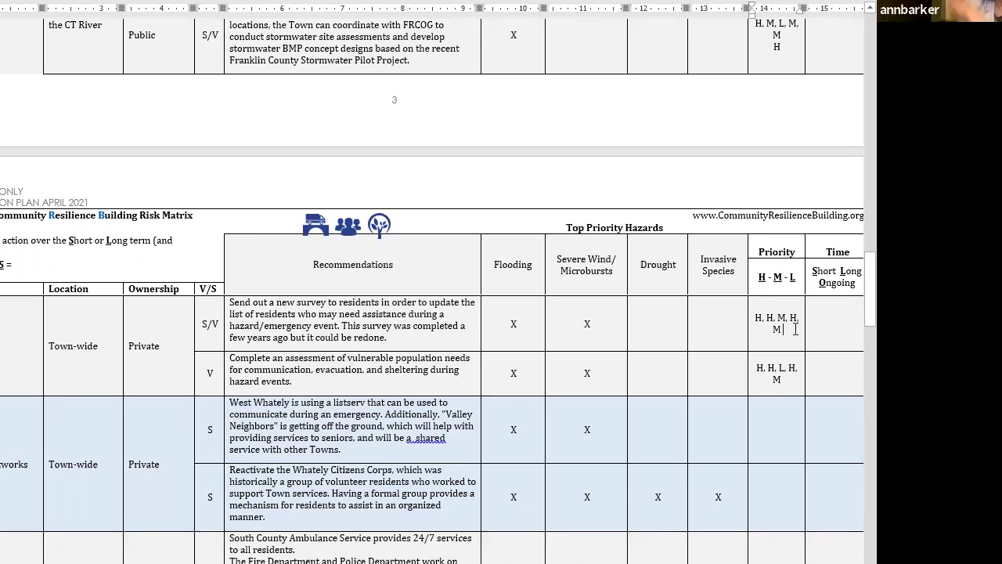
{"action": "left_click", "coordinate": [795, 329]}
{"action": "key", "text": "Return"}
{"action": "type", "text": "H"}
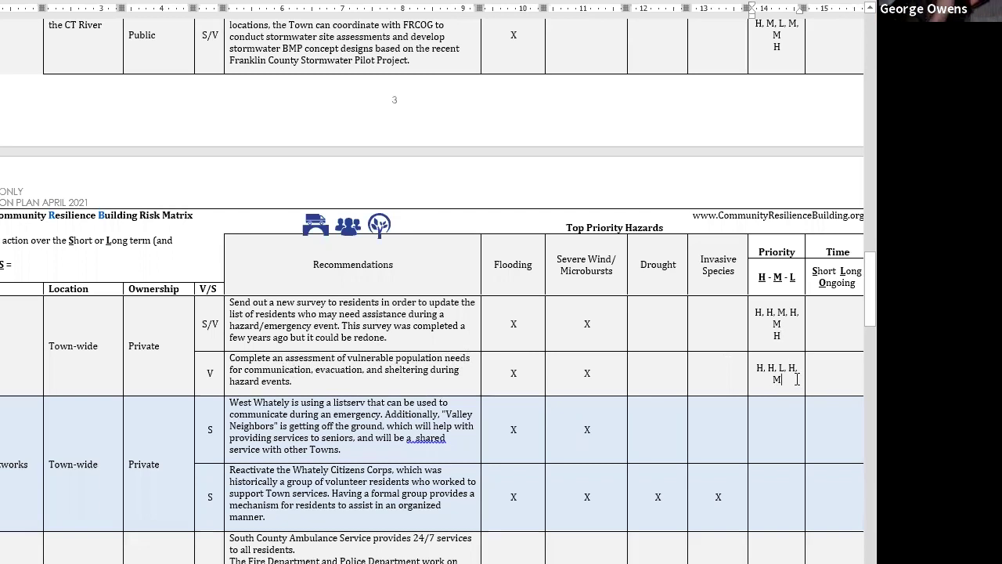
{"action": "key", "text": "Return"}
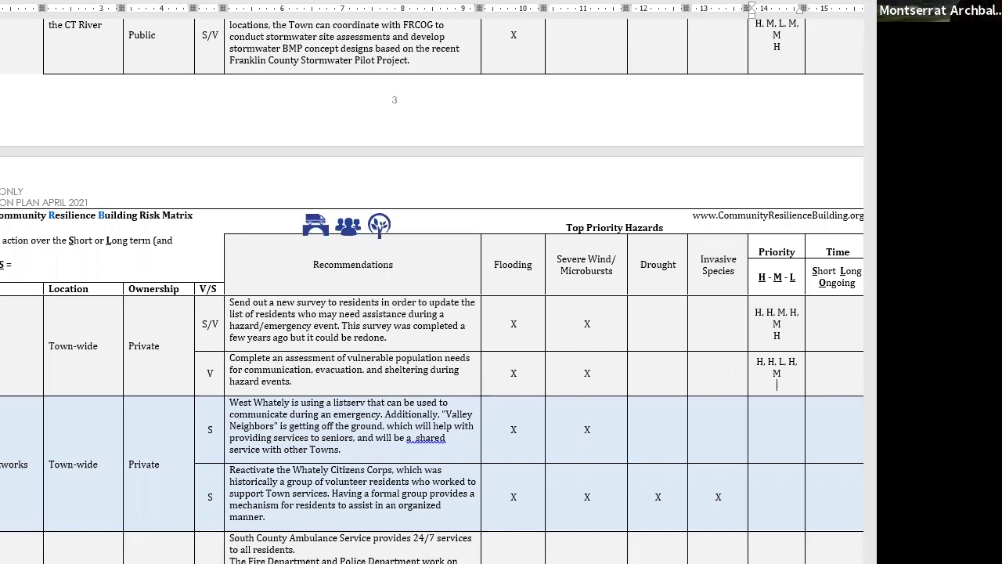
{"action": "type", "text": "H"}
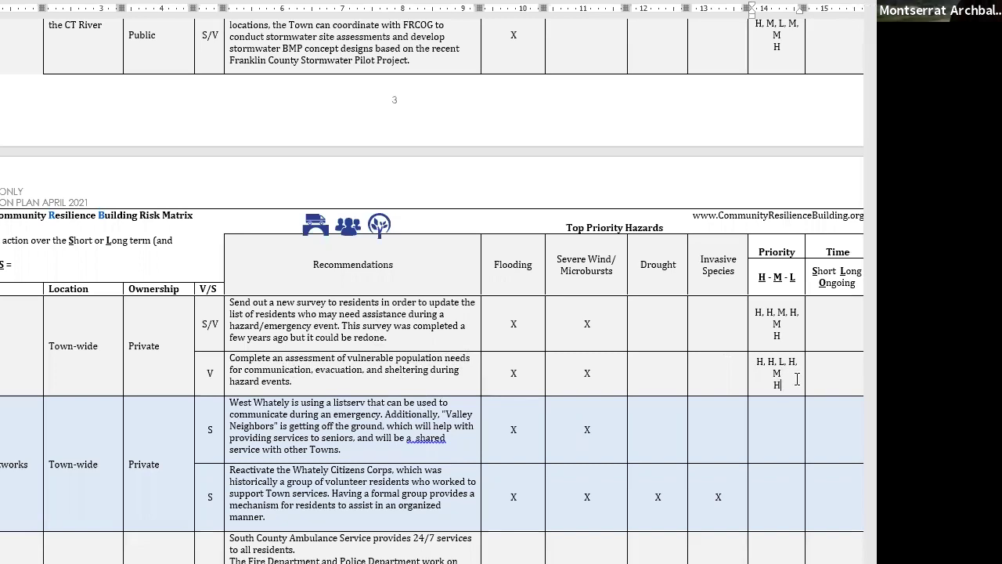
Add a new-line Priority rating of M to the household emergency preparedness education and outreach program row
{"action": "scroll", "coordinate": [717, 499], "scroll_direction": "down", "scroll_amount": 1}
{"action": "scroll", "coordinate": [717, 500], "scroll_direction": "down", "scroll_amount": 5}
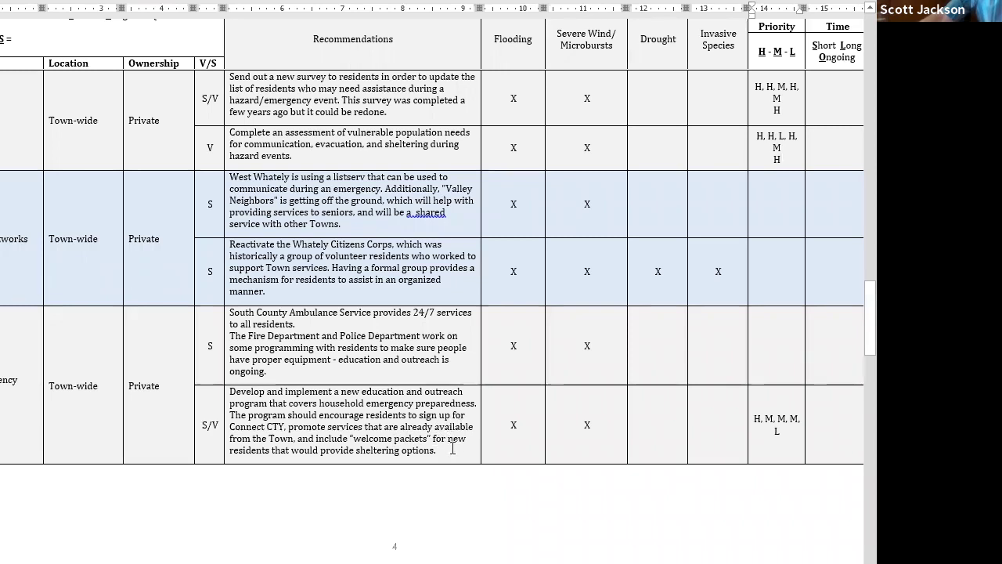
{"action": "scroll", "coordinate": [452, 447], "scroll_direction": "down", "scroll_amount": 2}
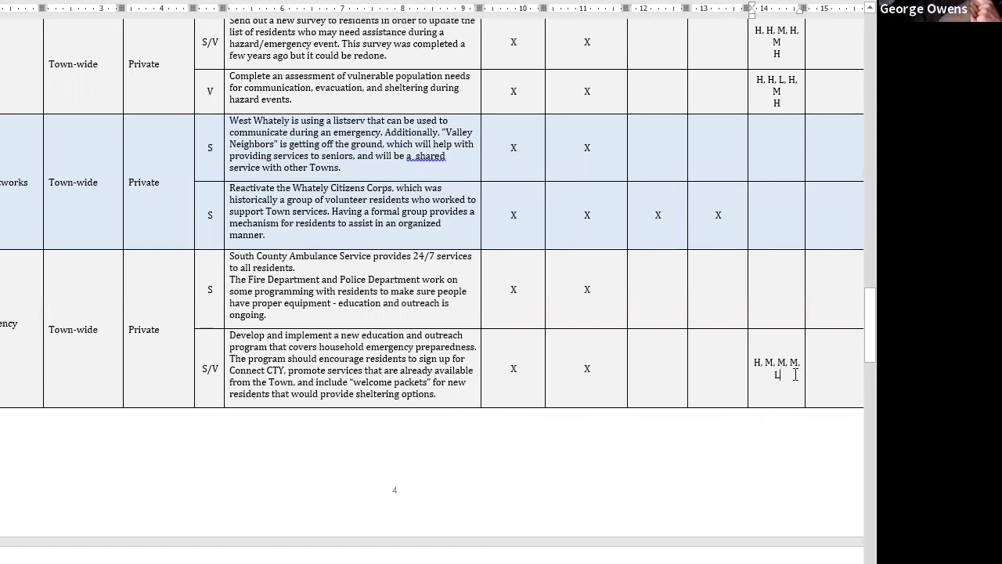
{"action": "left_click", "coordinate": [795, 375]}
{"action": "key", "text": "Return"}
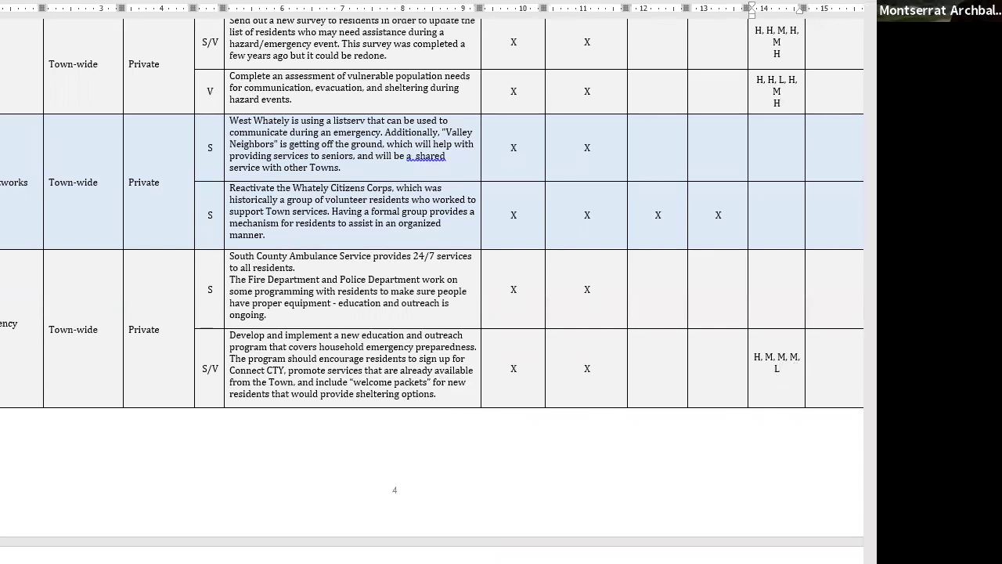
{"action": "type", "text": "M"}
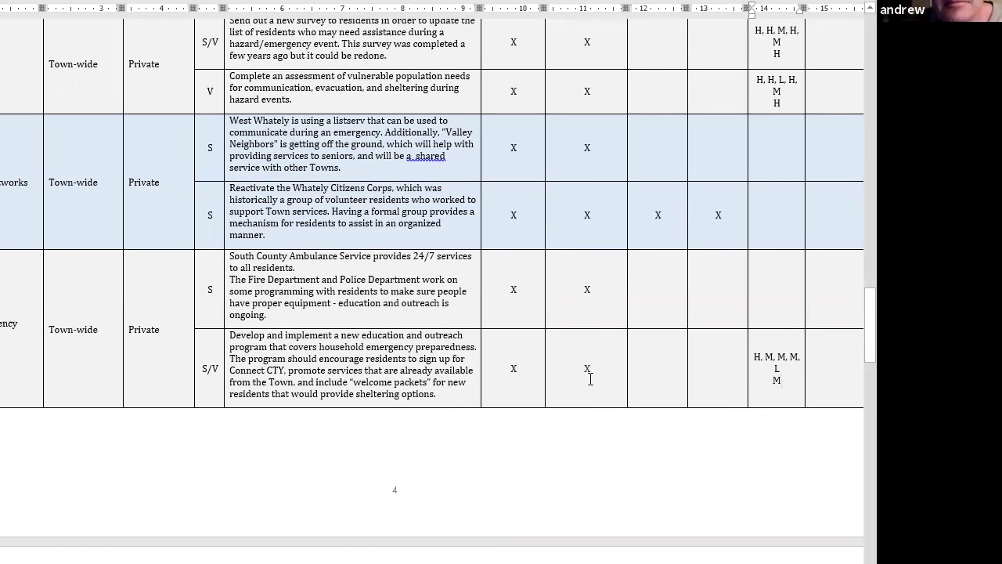
Add a new-line Priority rating of H to the CISA farmer communication row and L to the Native American sites assessment row
{"action": "scroll", "coordinate": [588, 380], "scroll_direction": "down", "scroll_amount": 2}
{"action": "scroll", "coordinate": [591, 383], "scroll_direction": "down", "scroll_amount": 10}
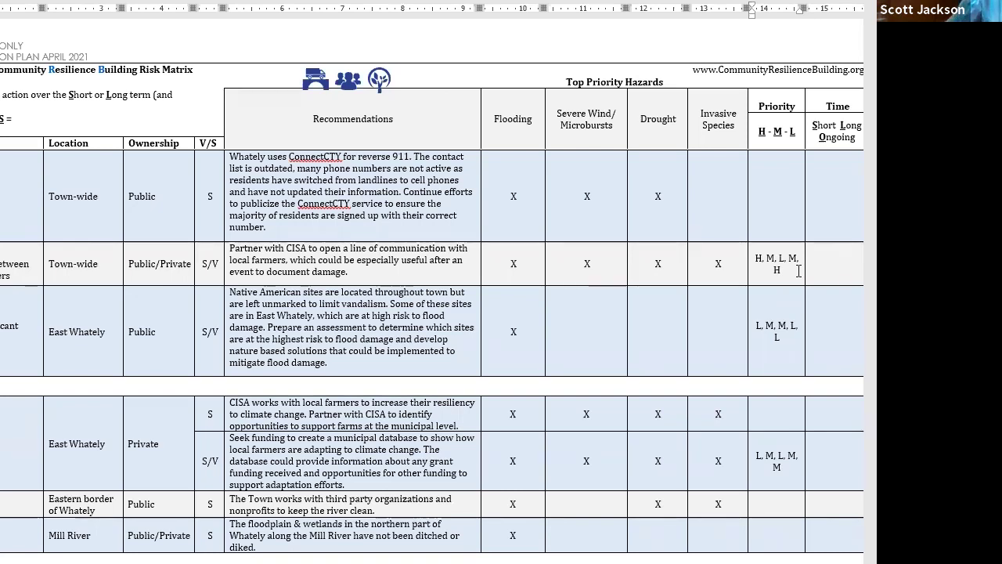
{"action": "left_click", "coordinate": [798, 270]}
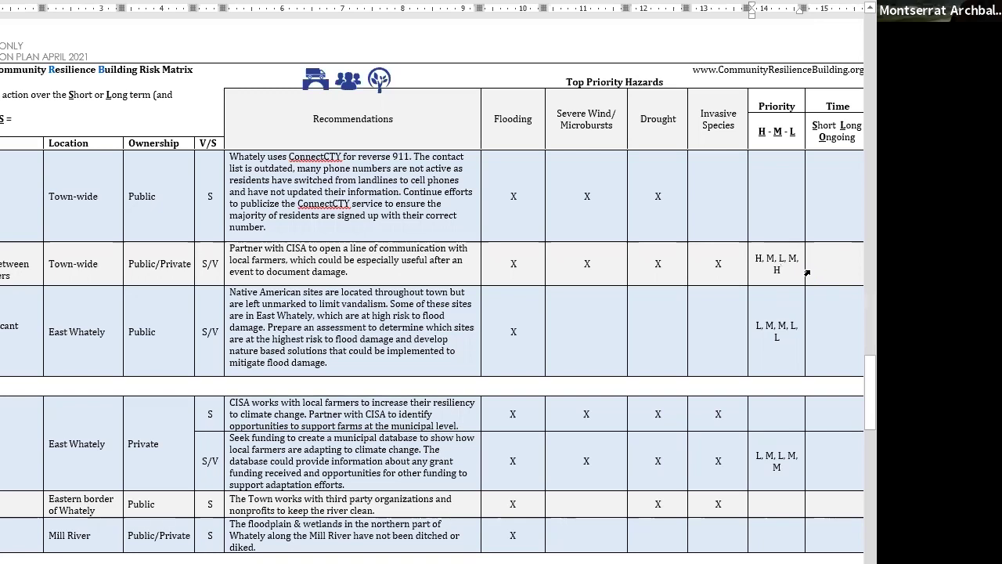
{"action": "key", "text": "Return"}
{"action": "type", "text": "H"}
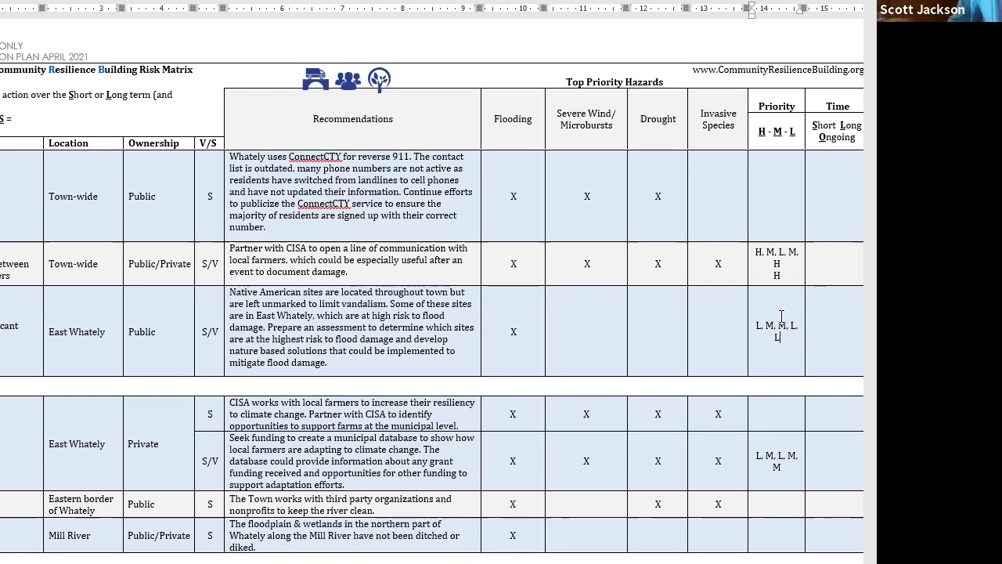
{"action": "left_click", "coordinate": [792, 337]}
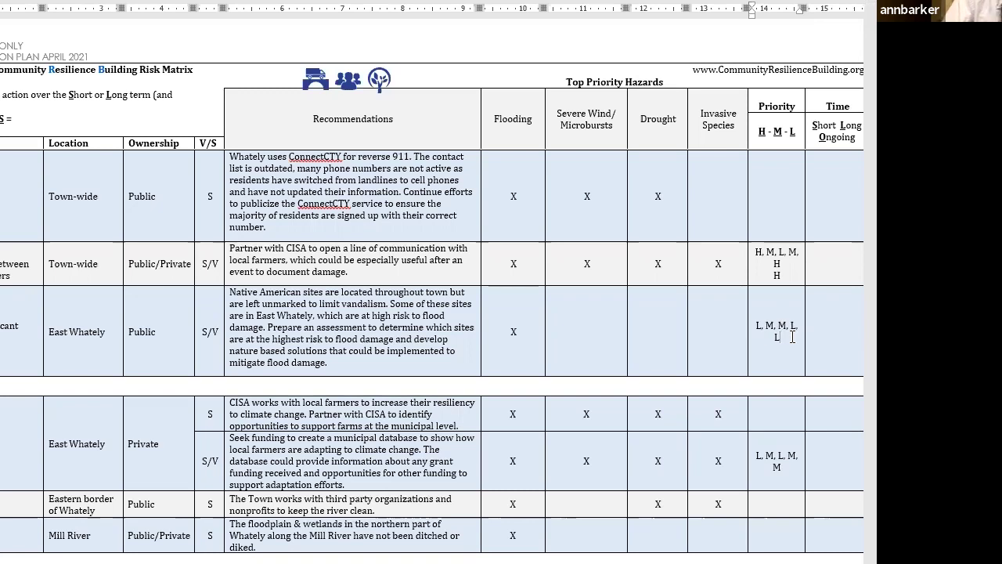
{"action": "key", "text": "Return"}
{"action": "type", "text": "L"}
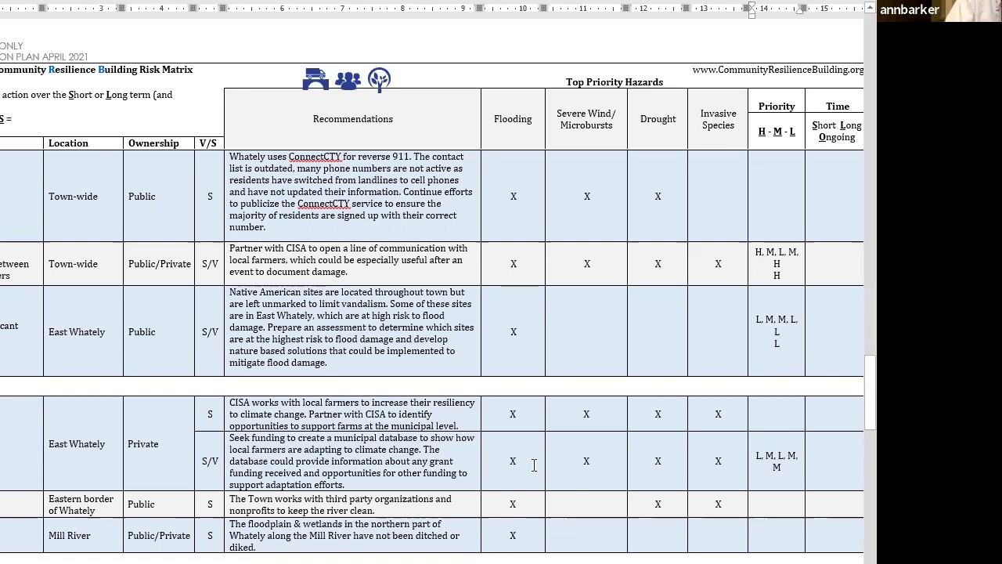
Add a new-line Priority rating of M to the row on funding a municipal database of farmers' climate adaptation
{"action": "scroll", "coordinate": [534, 464], "scroll_direction": "down", "scroll_amount": 3}
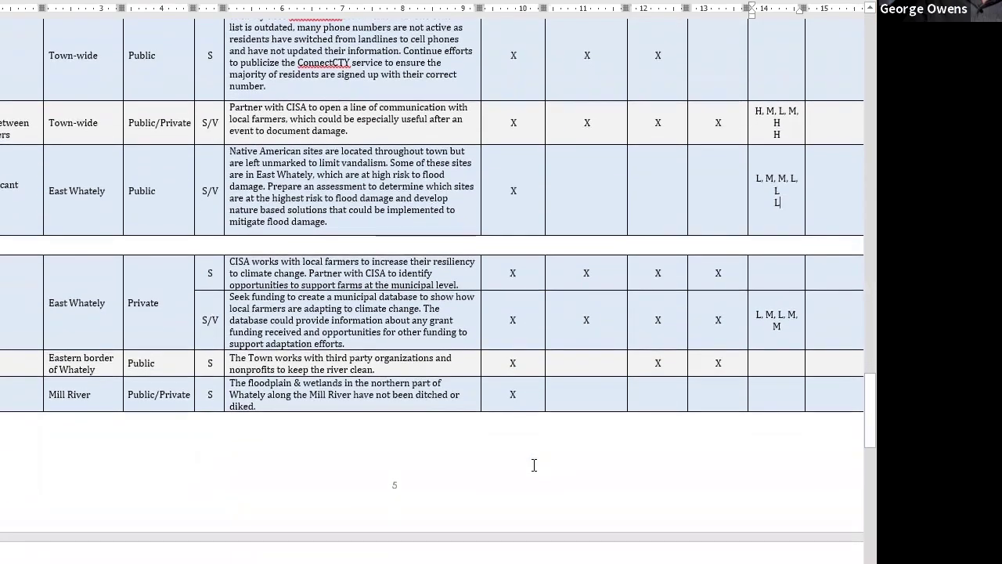
{"action": "scroll", "coordinate": [534, 465], "scroll_direction": "up", "scroll_amount": 2}
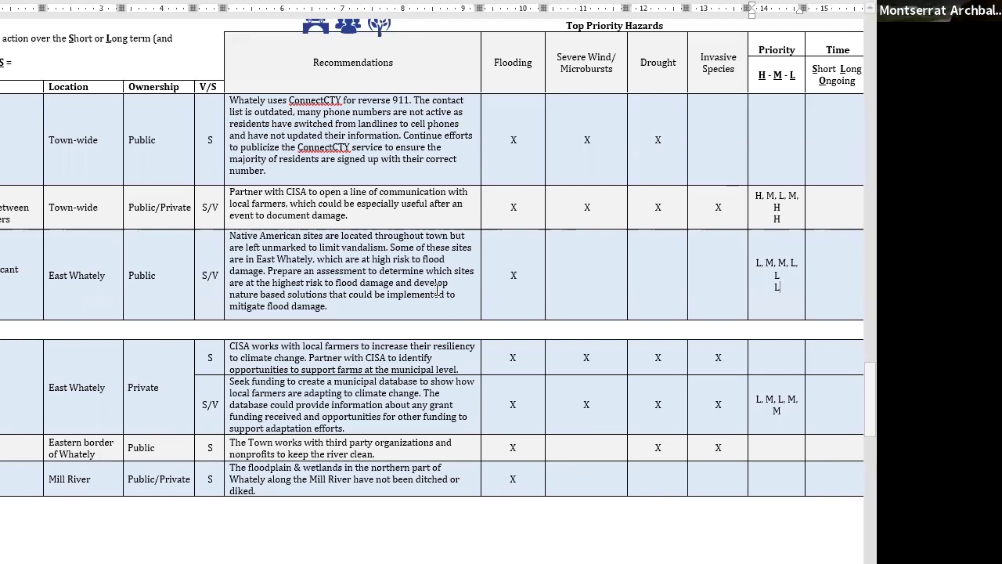
{"action": "left_click", "coordinate": [792, 414]}
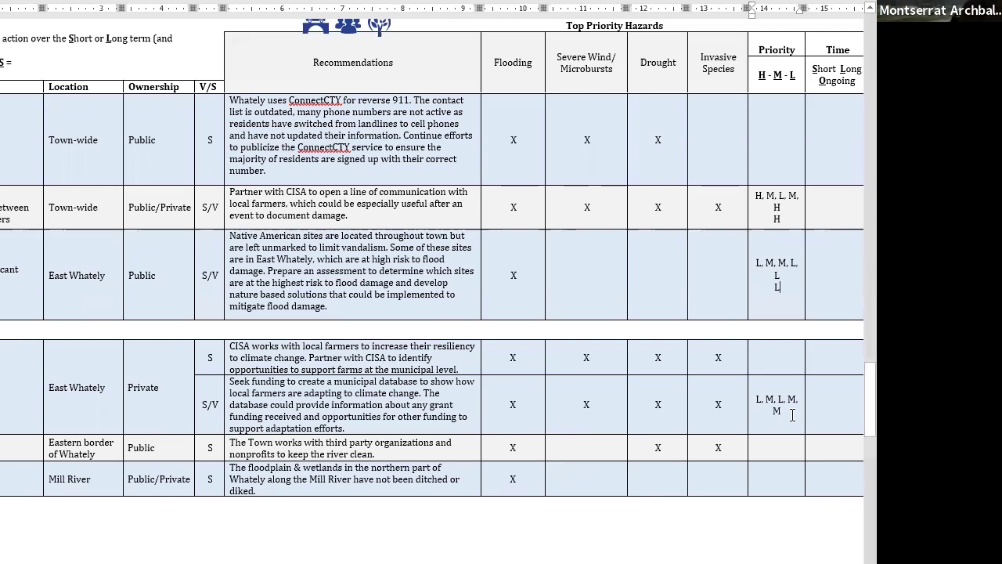
{"action": "key", "text": "Return"}
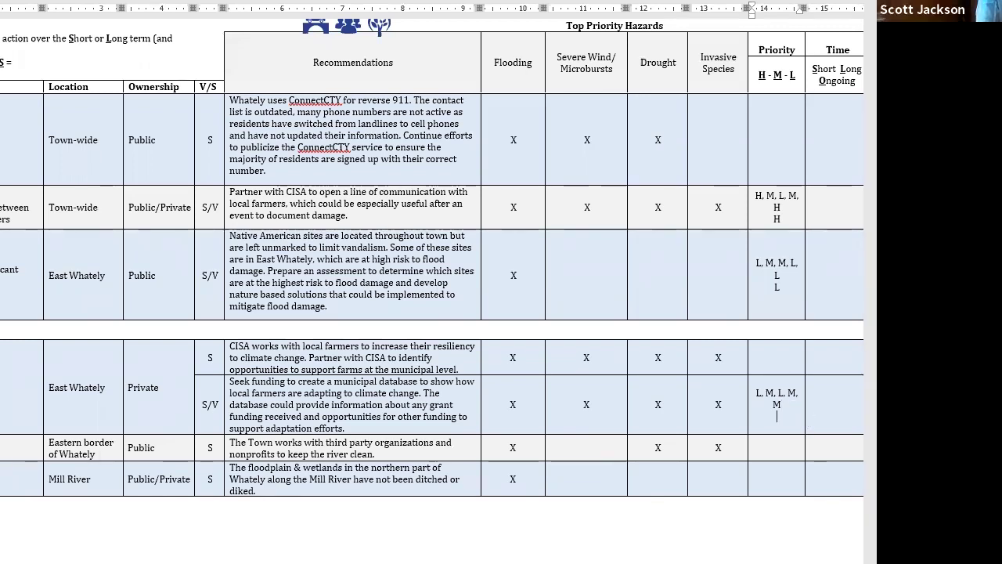
{"action": "type", "text": "M"}
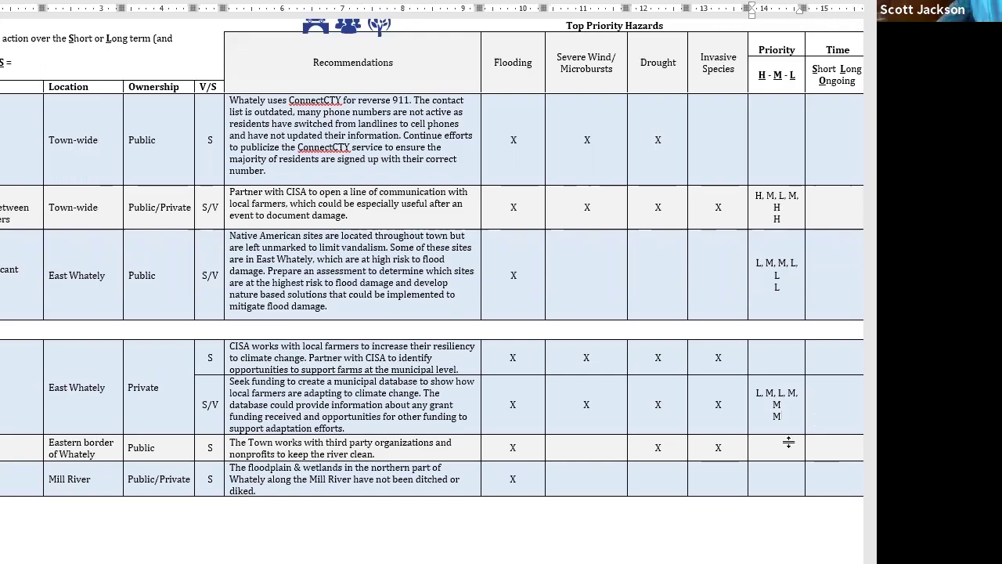
Add a new-line Priority rating of H to both the Mill River riparian buffer row and the West Brook and Roaring Brook restoration row
{"action": "scroll", "coordinate": [665, 419], "scroll_direction": "down", "scroll_amount": 10}
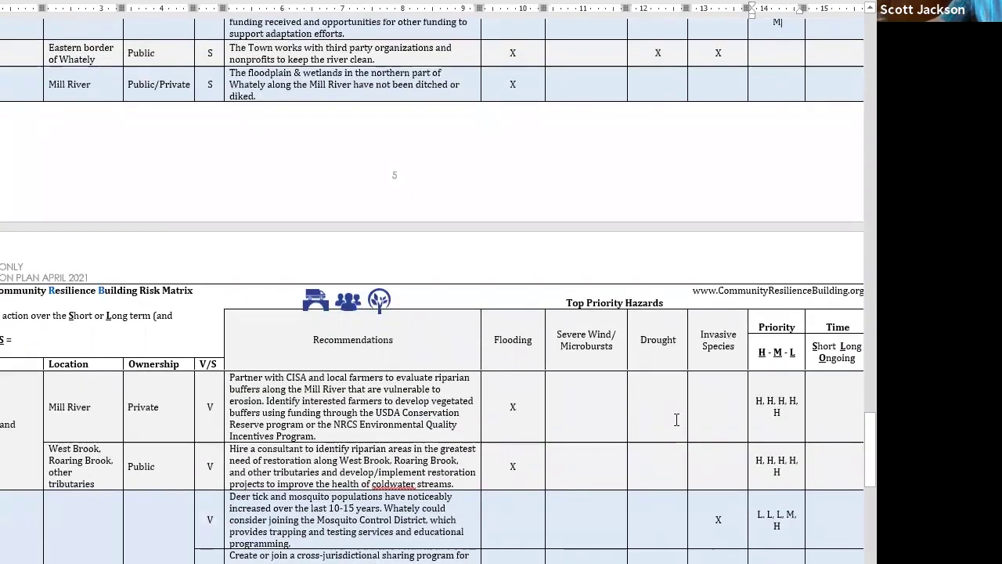
{"action": "scroll", "coordinate": [676, 419], "scroll_direction": "down", "scroll_amount": 10}
{"action": "scroll", "coordinate": [678, 421], "scroll_direction": "up", "scroll_amount": 3}
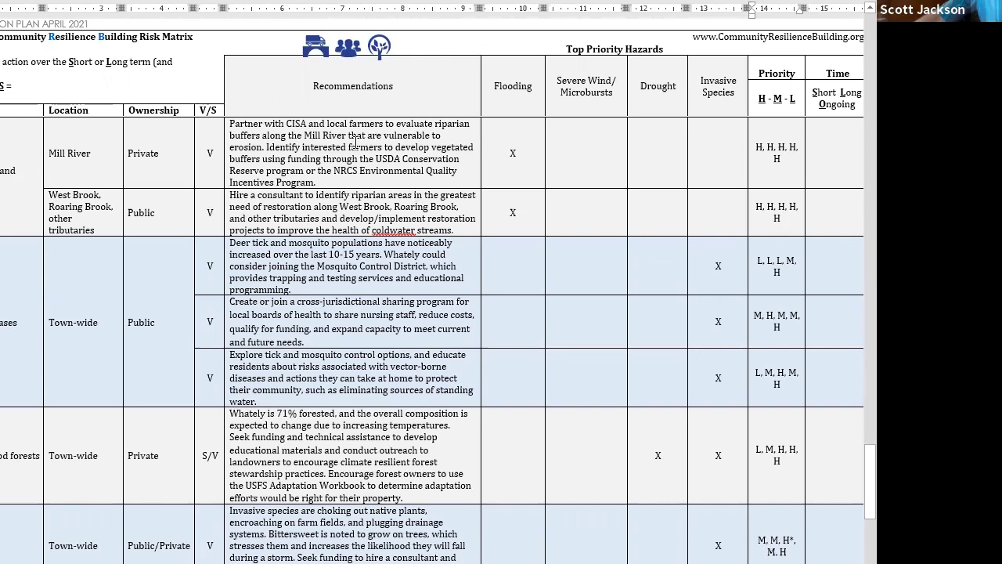
{"action": "left_click", "coordinate": [794, 157]}
{"action": "key", "text": "Return"}
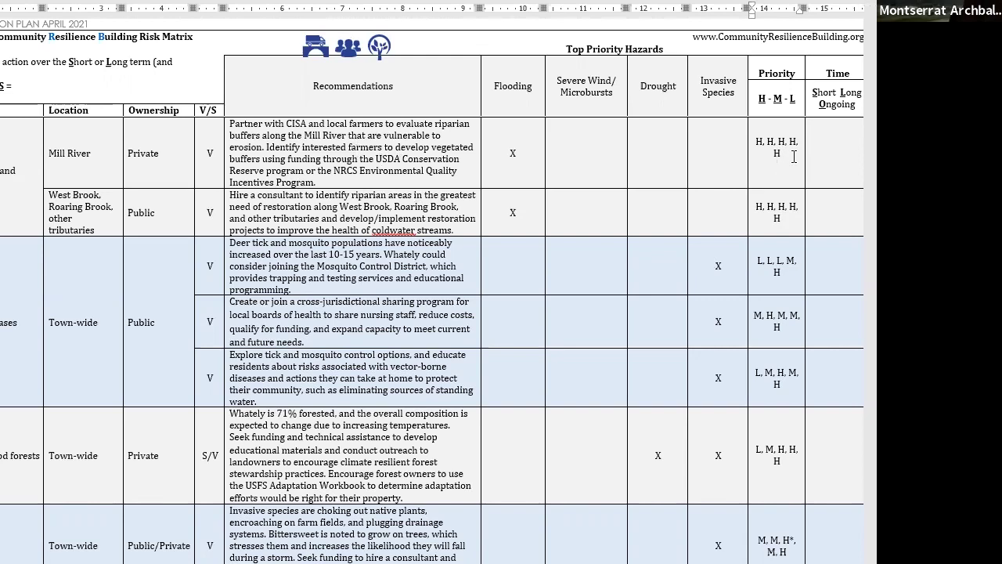
{"action": "type", "text": "H"}
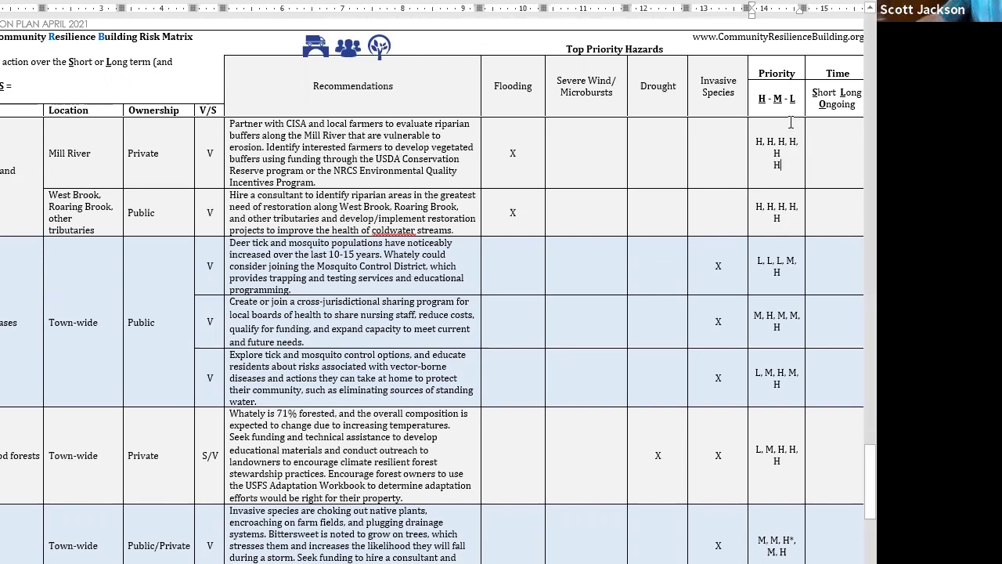
{"action": "left_click", "coordinate": [795, 222]}
{"action": "key", "text": "Return"}
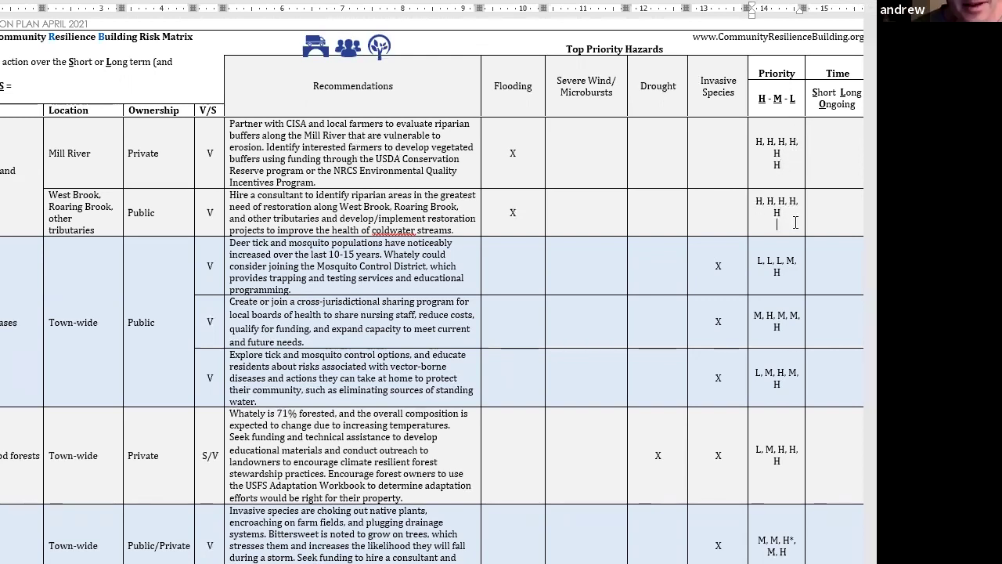
{"action": "type", "text": "H"}
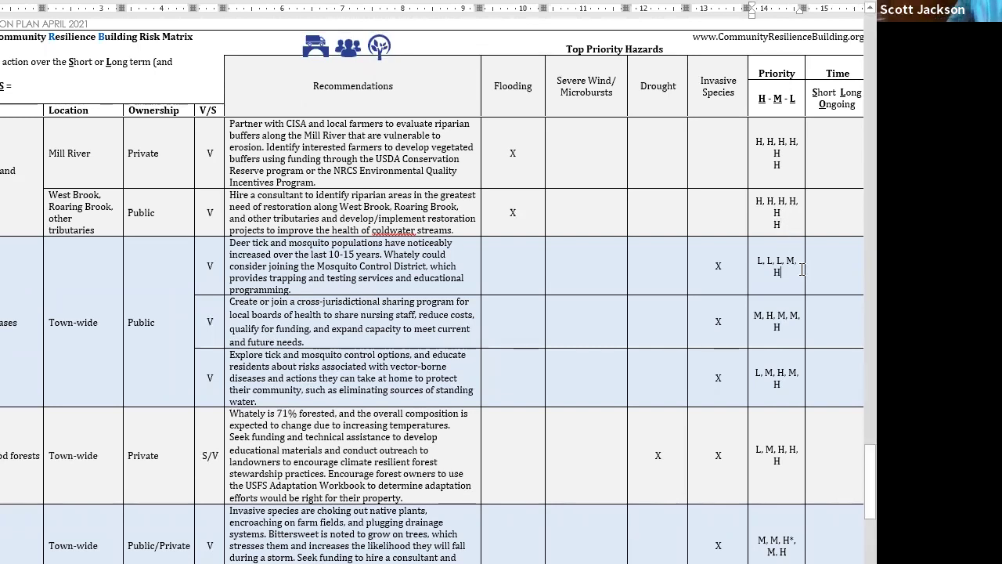
Add a new-line Priority rating of L to the row on joining the Mosquito Control District
{"action": "key", "text": "Return"}
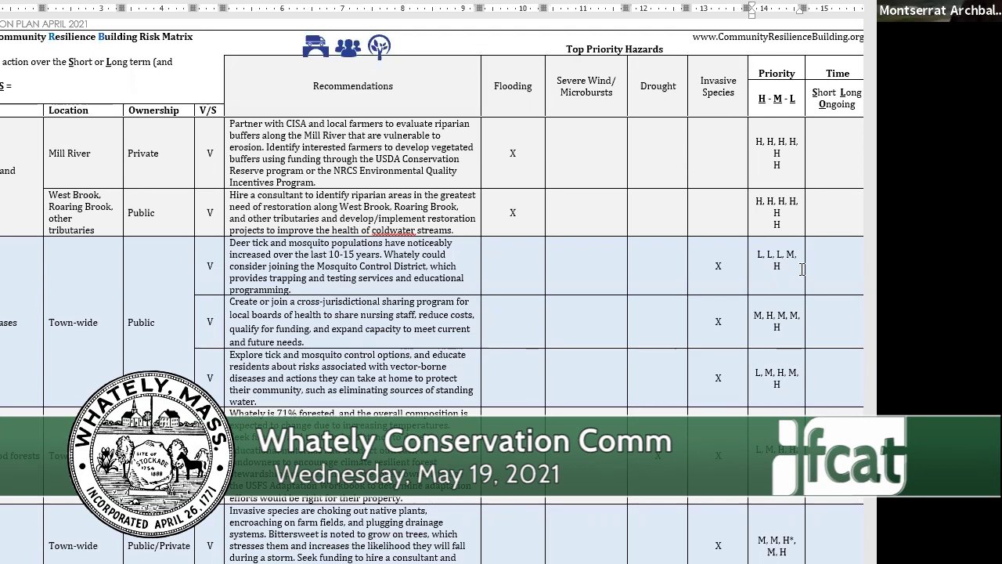
{"action": "key", "text": "Return"}
{"action": "type", "text": "L"}
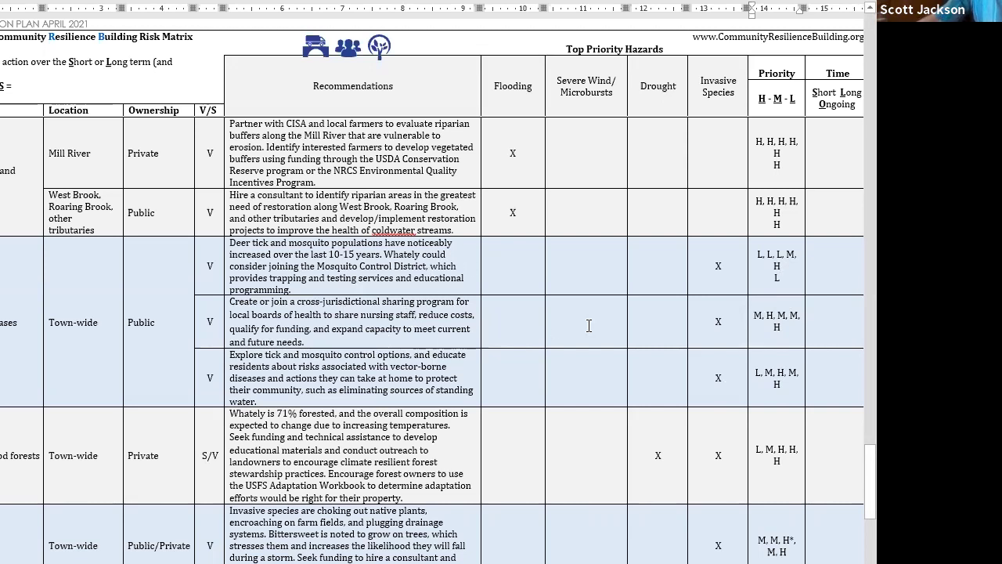
Add a new-line Priority rating of M to both the cross-jurisdictional health sharing row and the tick and mosquito control education row
{"action": "left_click", "coordinate": [792, 327]}
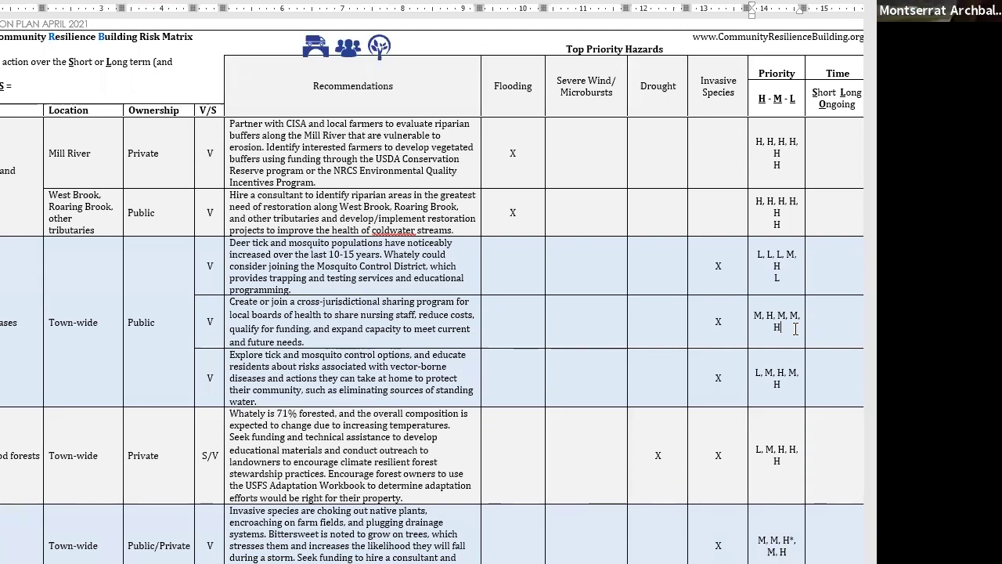
{"action": "key", "text": "Return"}
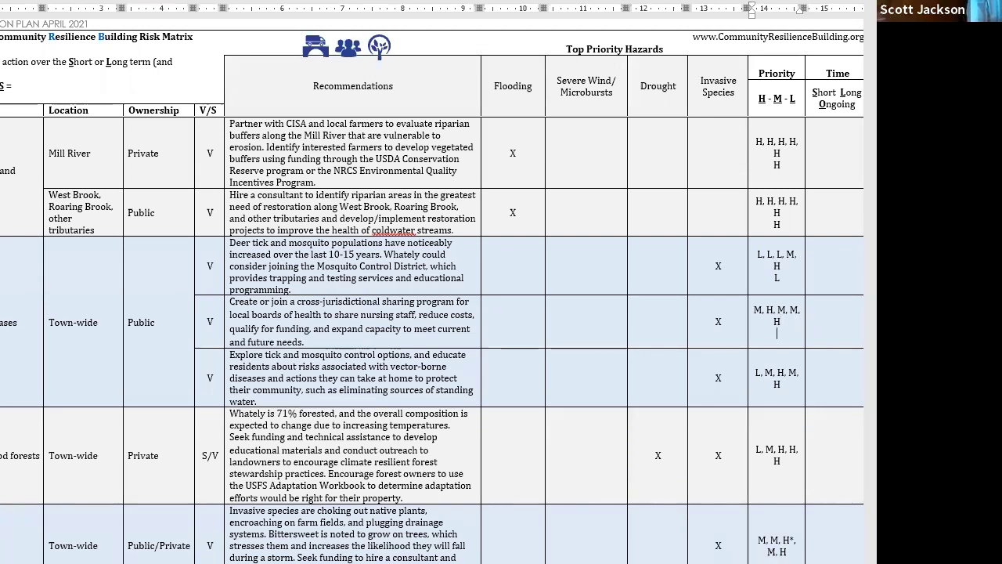
{"action": "type", "text": "M"}
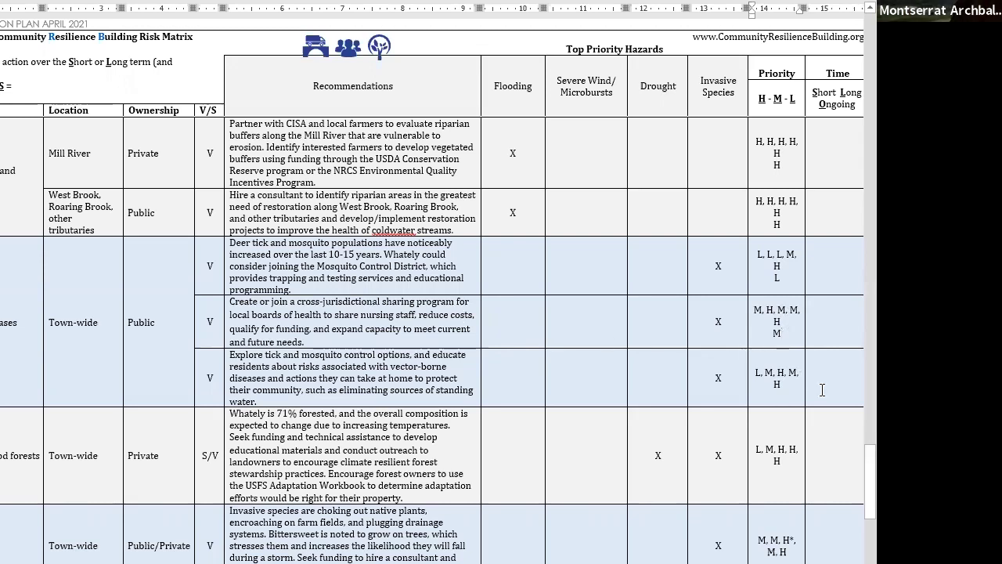
{"action": "left_click", "coordinate": [797, 386]}
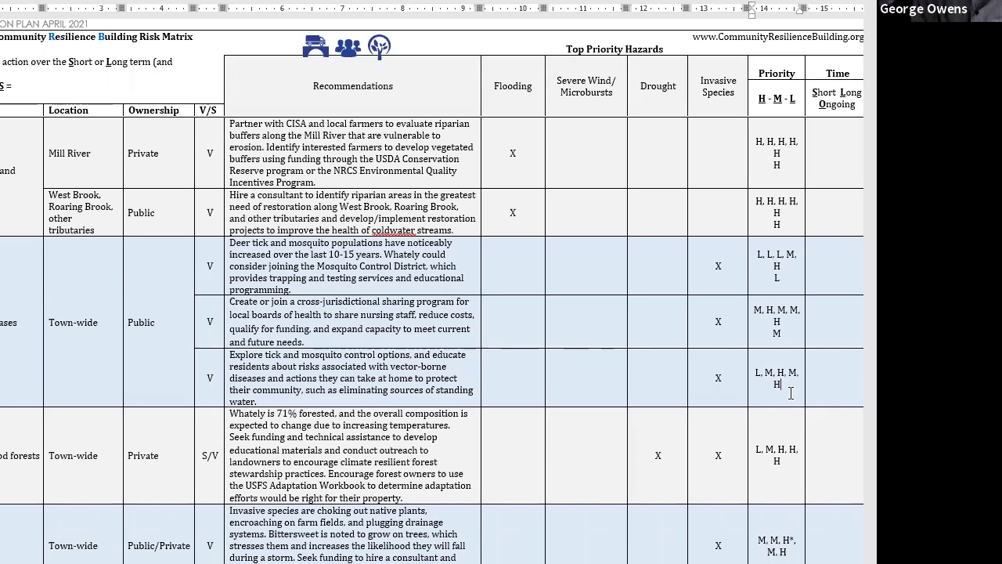
{"action": "key", "text": "Return"}
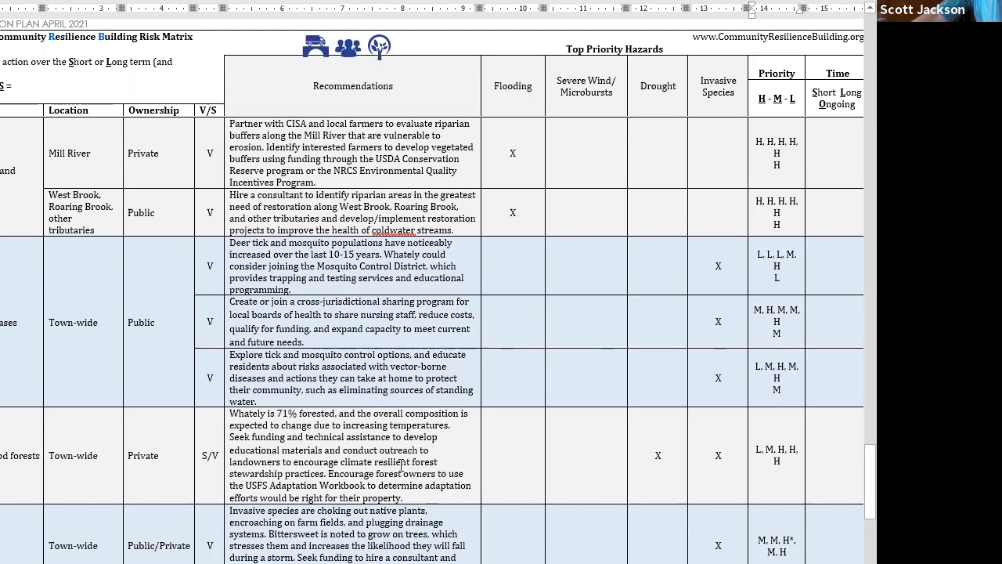
Add a new-line Priority rating of L to the forest stewardship outreach row and H to the invasive plant management plan row
{"action": "left_click", "coordinate": [791, 459]}
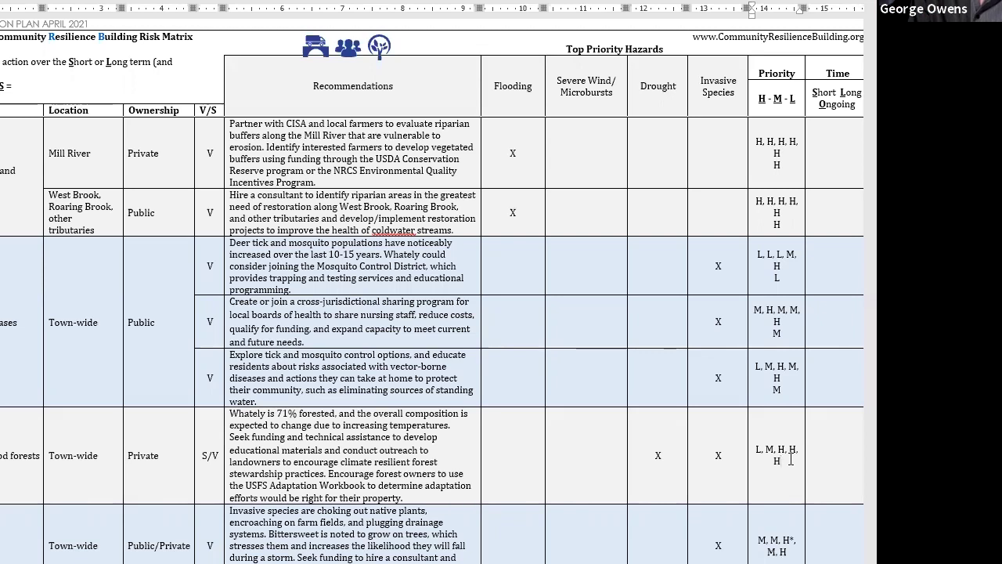
{"action": "key", "text": "Return"}
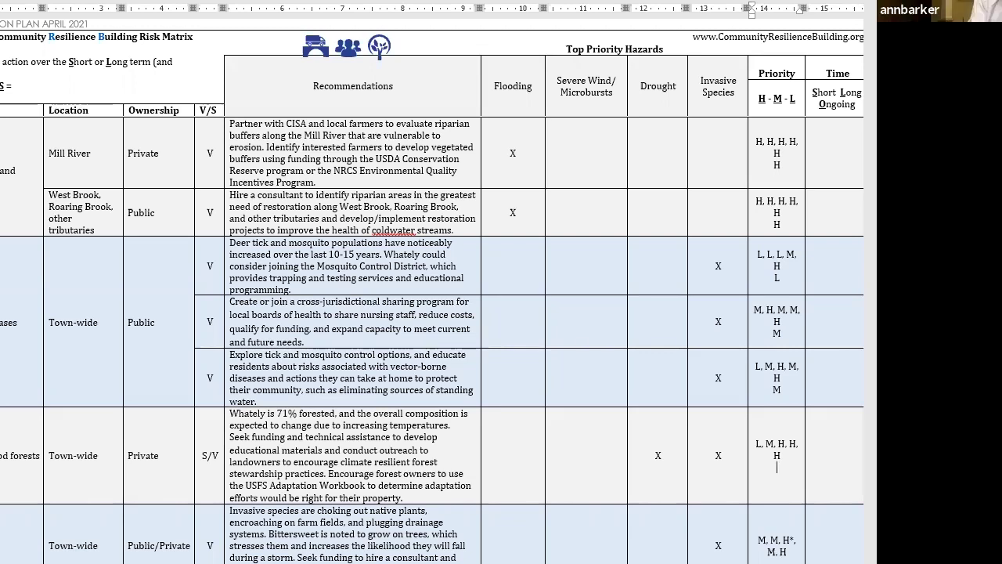
{"action": "type", "text": "L"}
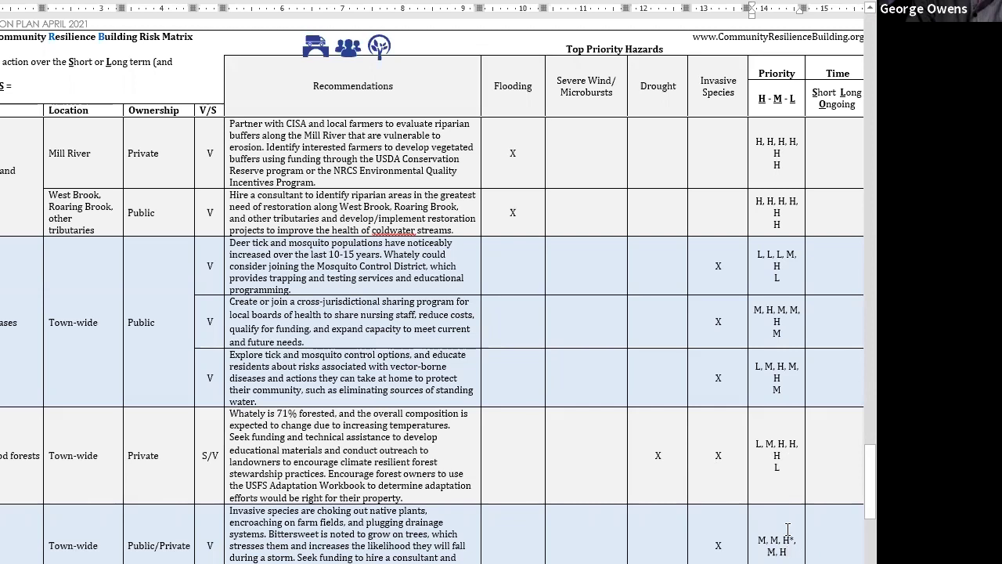
{"action": "double_click", "coordinate": [783, 553]}
{"action": "type", "text": "H"}
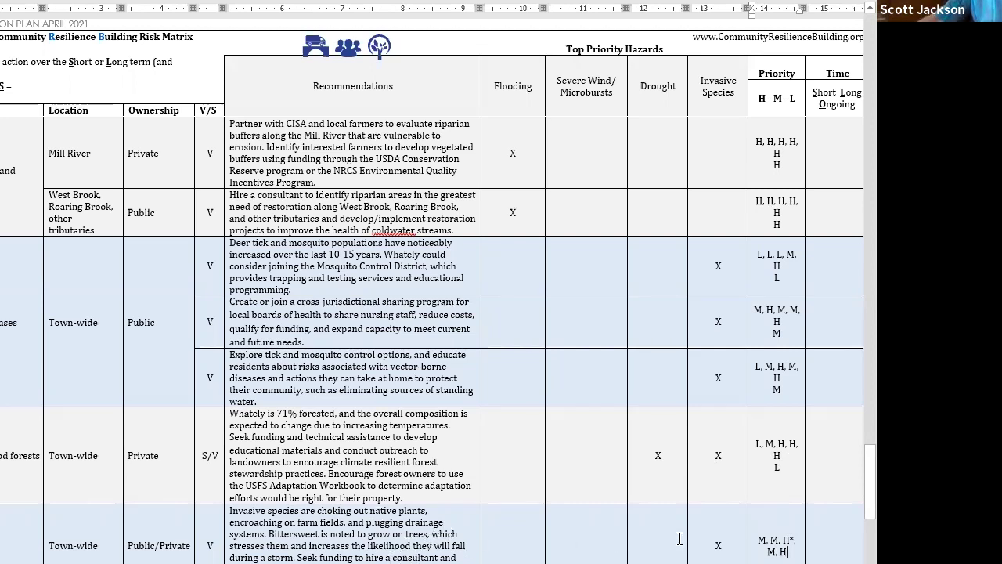
{"action": "key", "text": "Return"}
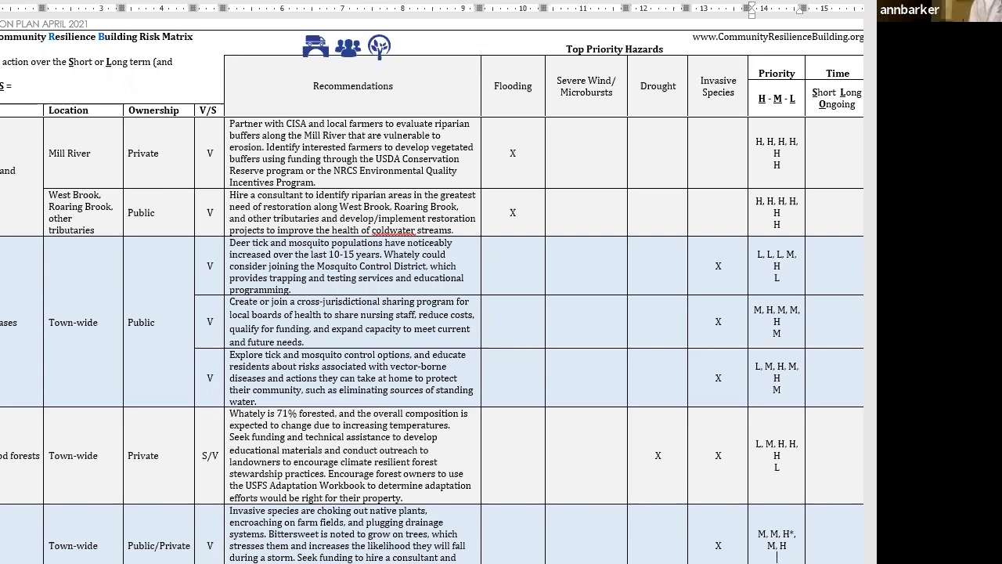
{"action": "type", "text": "H"}
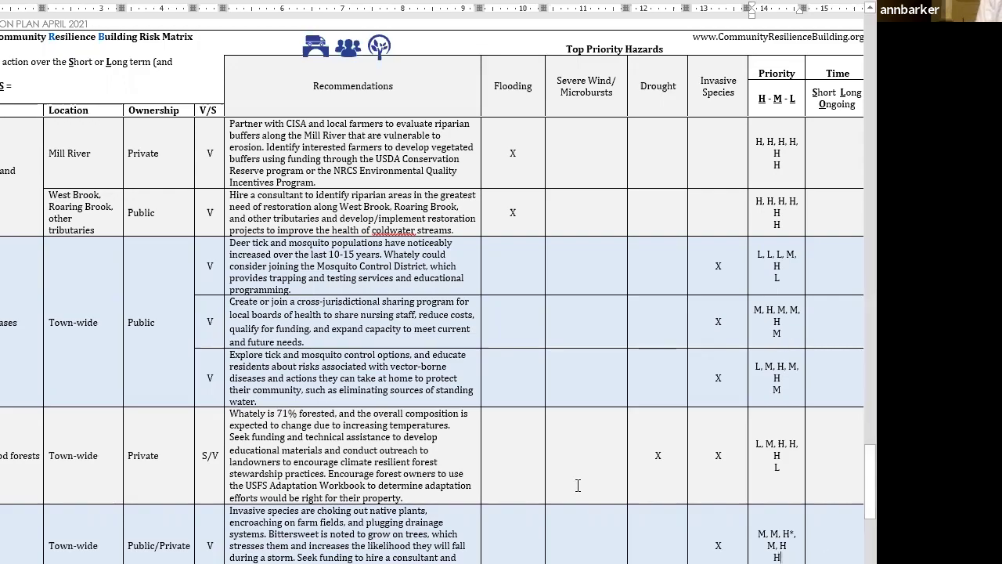
Add a new-line Priority rating of L to the East Whately row on identifying cover crops with CISA/UMass Agricultural Extension
{"action": "scroll", "coordinate": [564, 503], "scroll_direction": "down", "scroll_amount": 5}
{"action": "scroll", "coordinate": [557, 506], "scroll_direction": "down", "scroll_amount": 8}
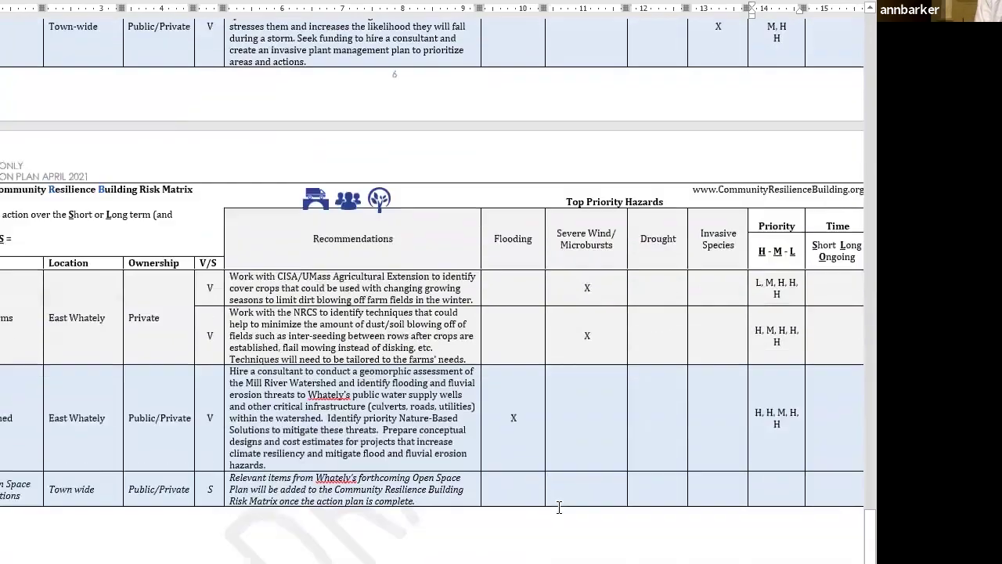
{"action": "scroll", "coordinate": [565, 513], "scroll_direction": "up", "scroll_amount": 4}
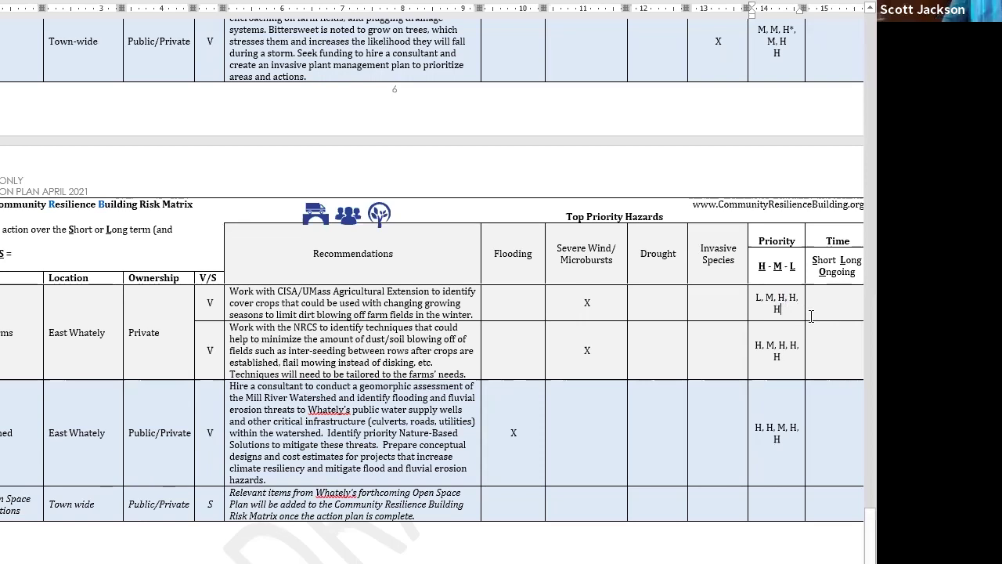
{"action": "key", "text": "Return"}
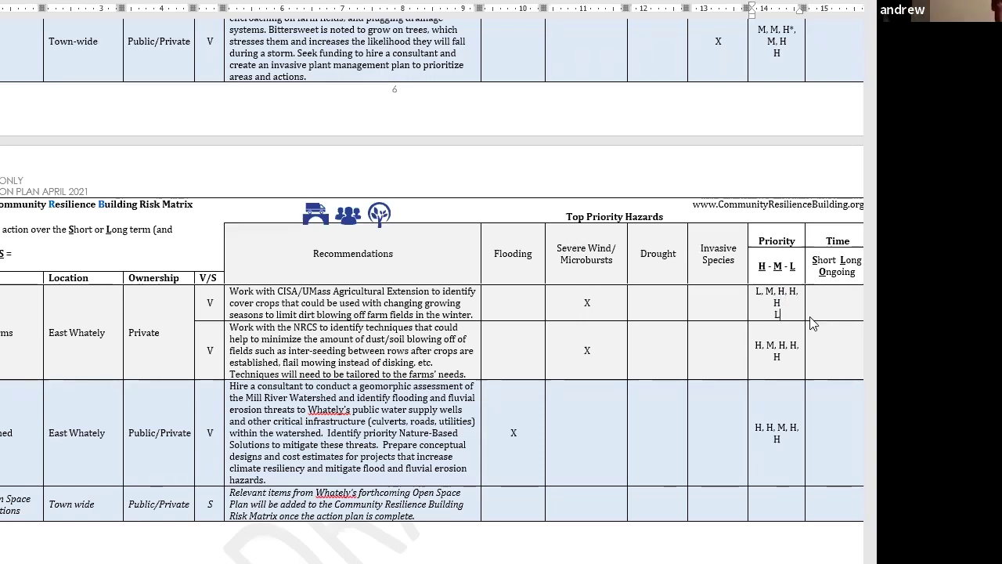
Add a new-line Priority rating of H to both the NRCS soil-blowing techniques row and the Mill River Watershed geomorphic assessment row
{"action": "left_click", "coordinate": [797, 358]}
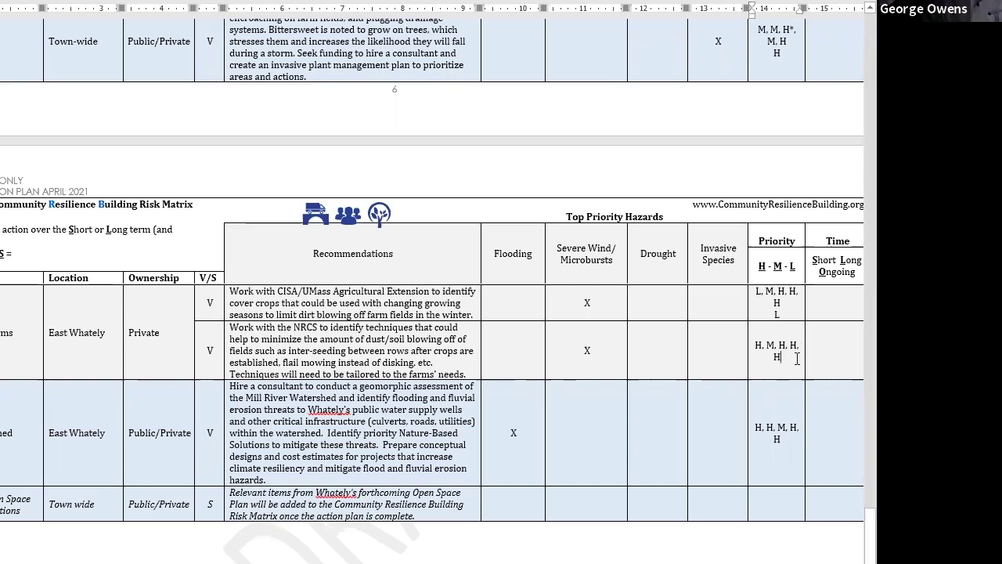
{"action": "key", "text": "Return"}
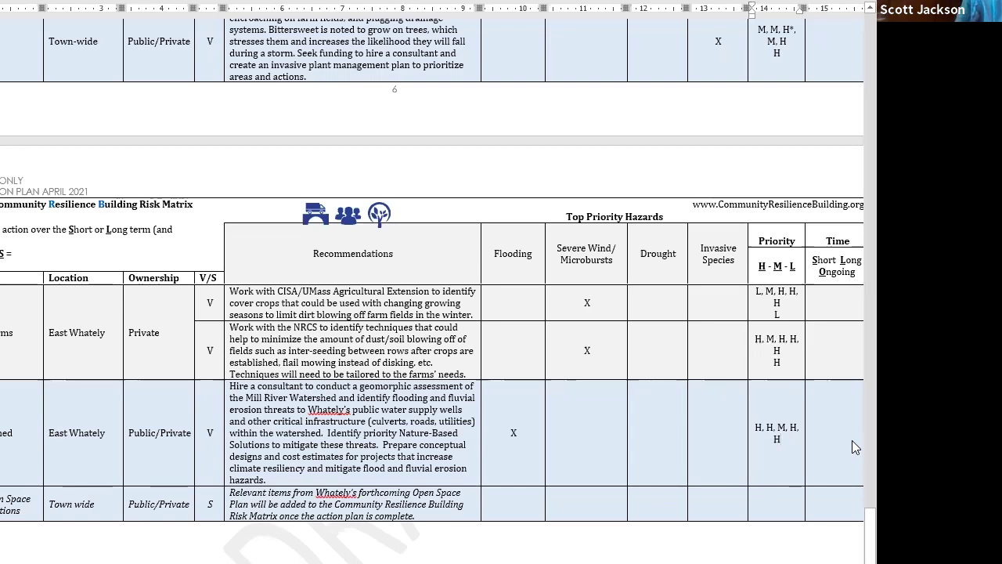
{"action": "key", "text": "Return"}
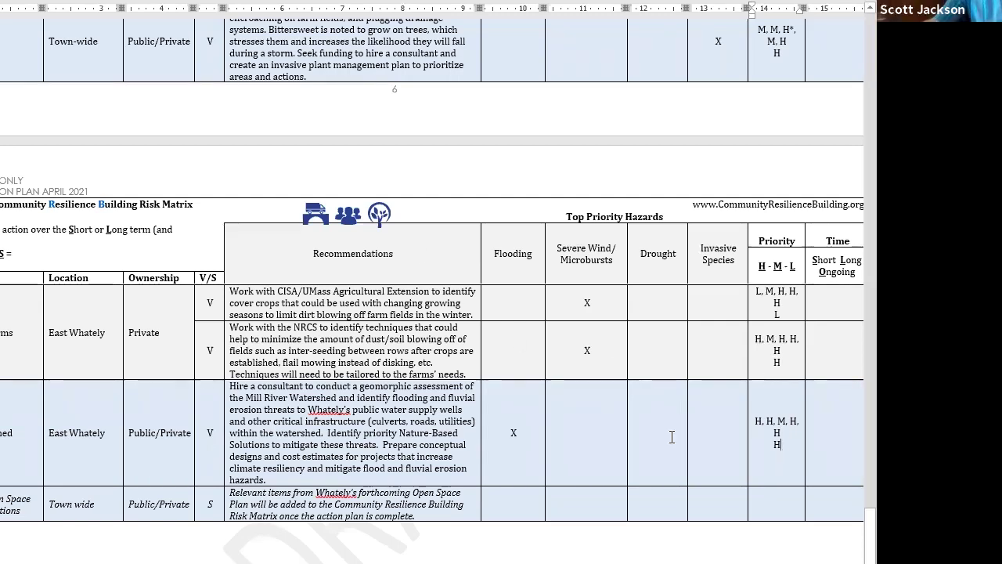
Review the Priority ratings throughout the matrix, from the last page back to the first
{"action": "scroll", "coordinate": [671, 437], "scroll_direction": "up", "scroll_amount": 2}
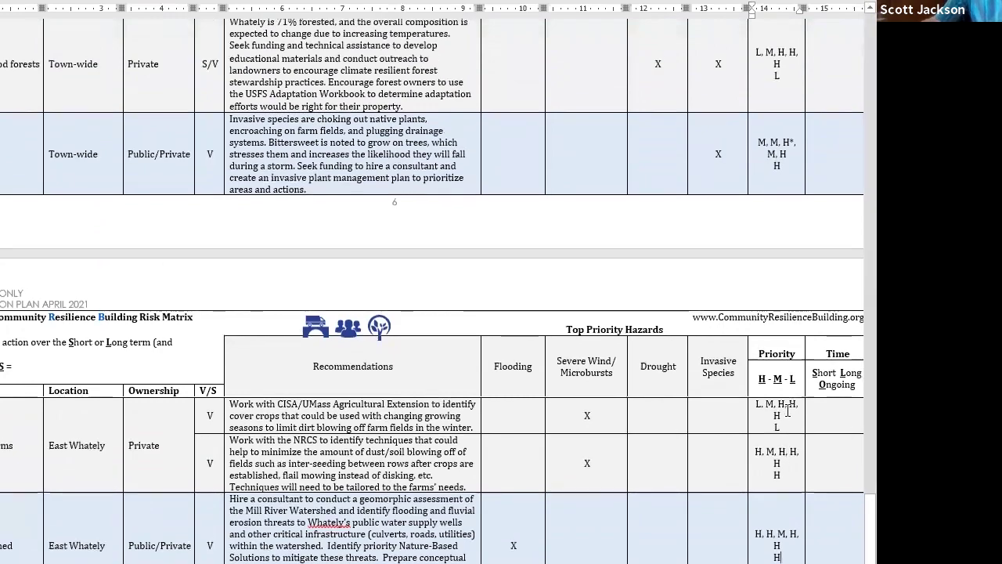
{"action": "scroll", "coordinate": [787, 413], "scroll_direction": "up", "scroll_amount": 10}
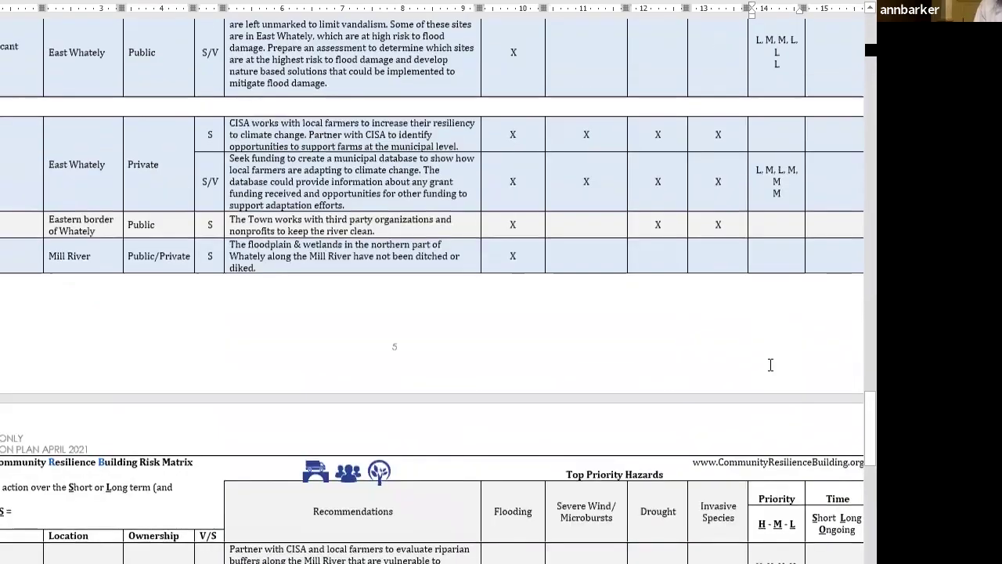
{"action": "scroll", "coordinate": [770, 364], "scroll_direction": "up", "scroll_amount": 15}
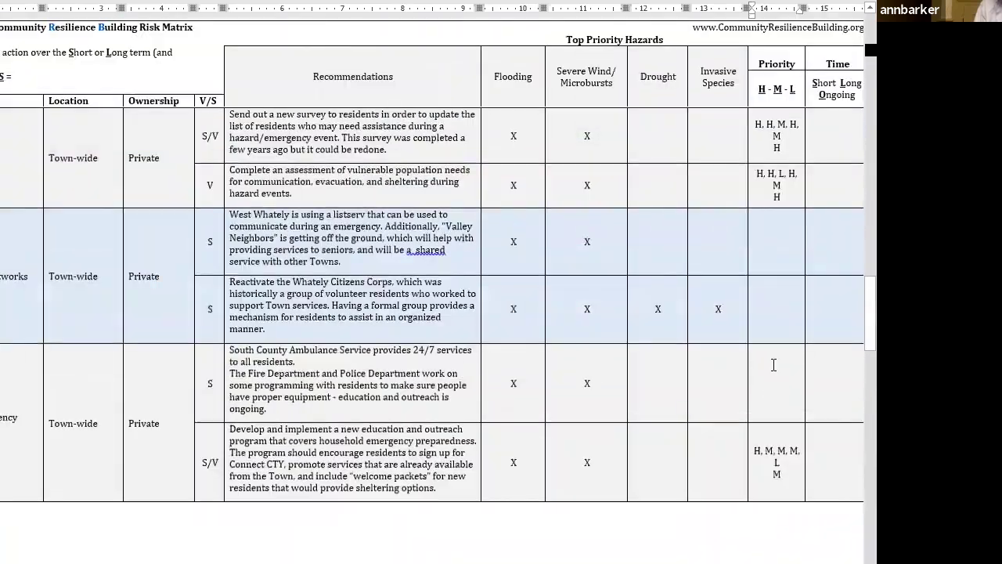
{"action": "scroll", "coordinate": [773, 364], "scroll_direction": "up", "scroll_amount": 12}
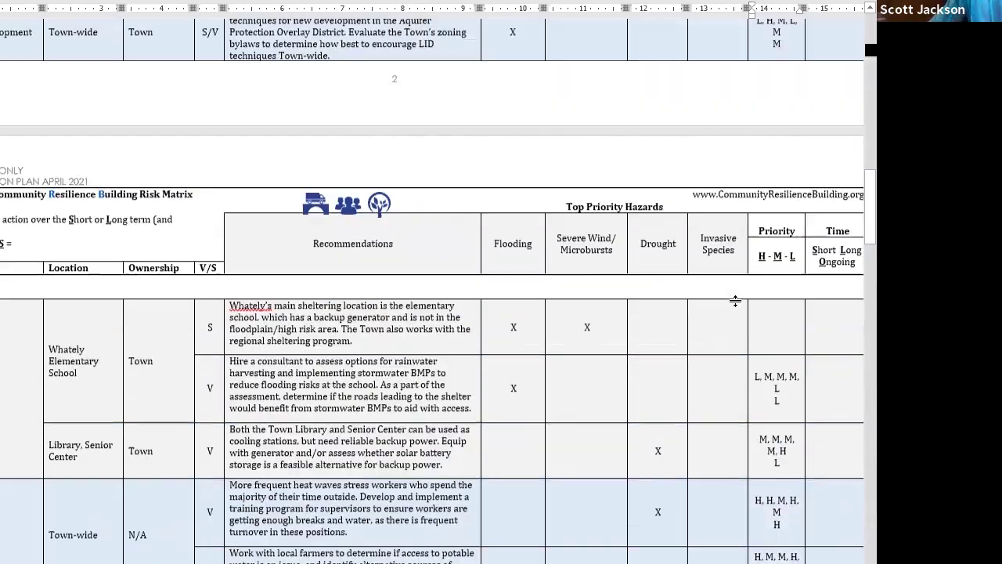
{"action": "scroll", "coordinate": [744, 309], "scroll_direction": "up", "scroll_amount": 12}
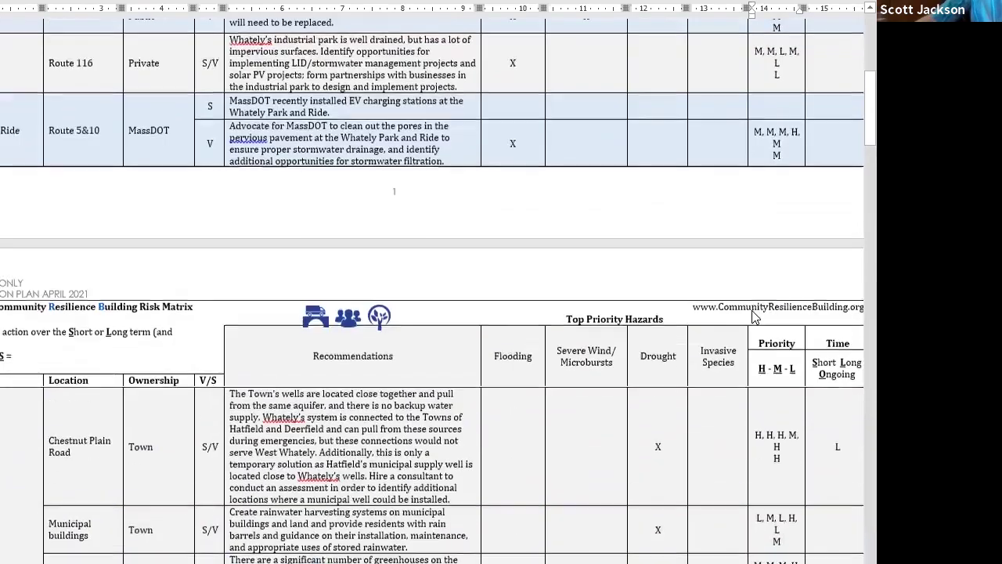
{"action": "scroll", "coordinate": [754, 315], "scroll_direction": "up", "scroll_amount": 8}
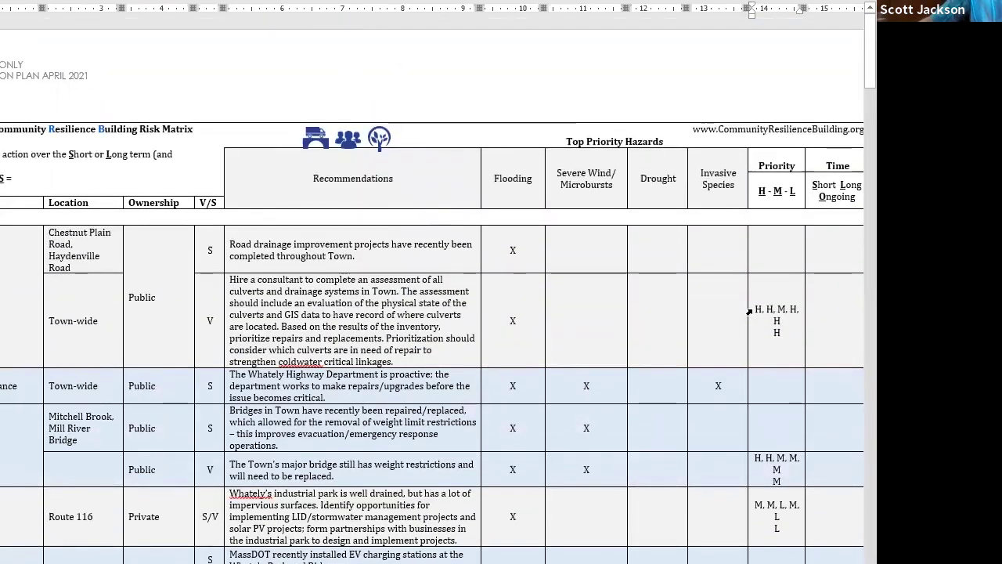